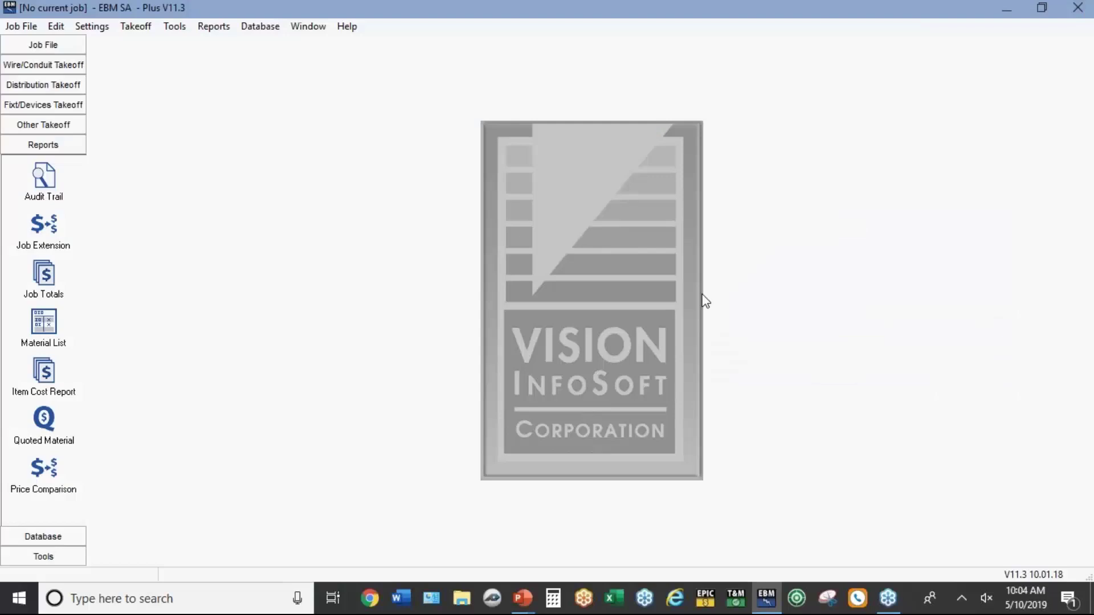
# - Start a new job file named 'Unit Price Example' and confirm it
pyautogui.hotkey('alt', 'Tab')
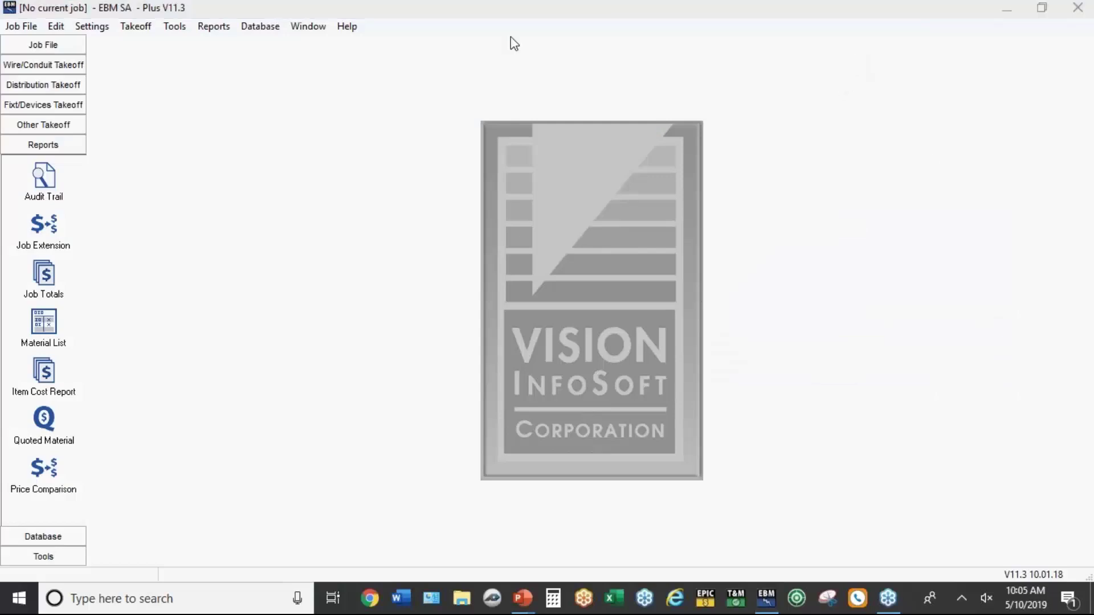
pyautogui.click(49, 45)
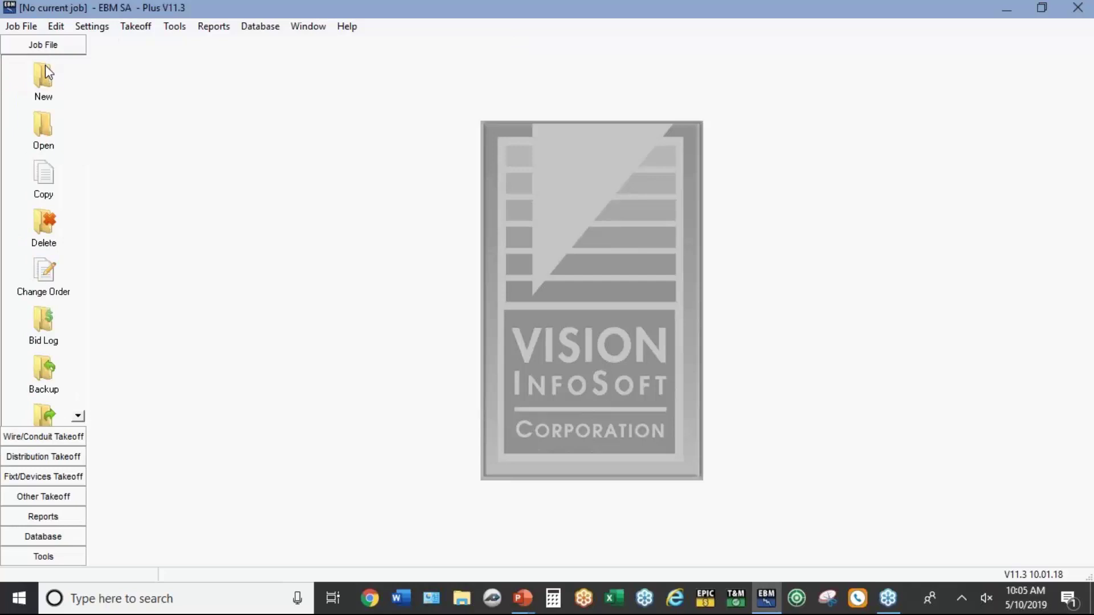
pyautogui.click(41, 76)
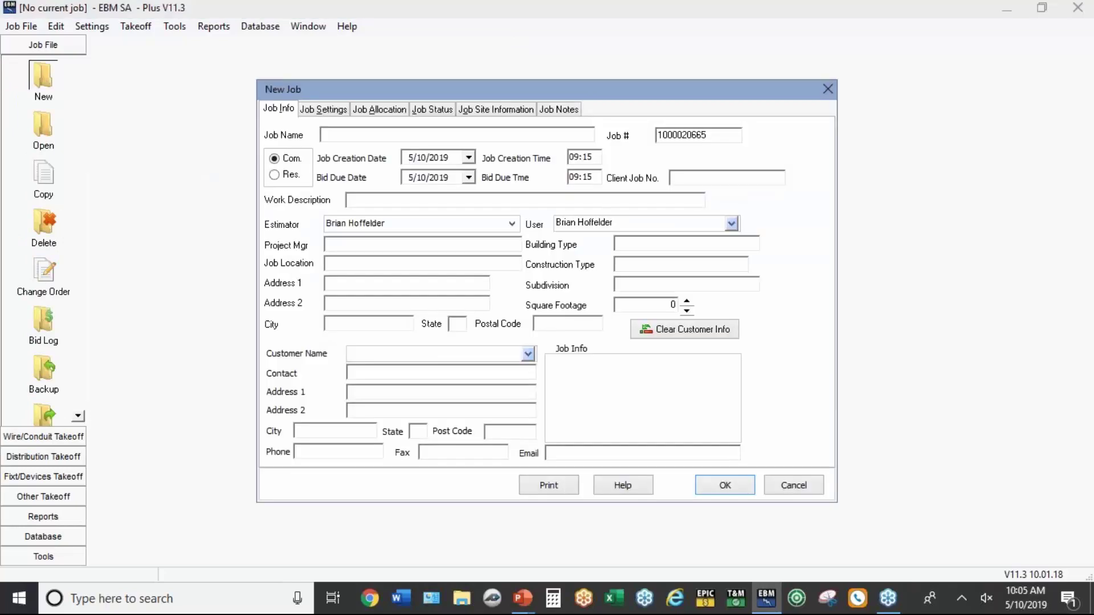
pyautogui.write('Unit Price Example')
pyautogui.click(744, 483)
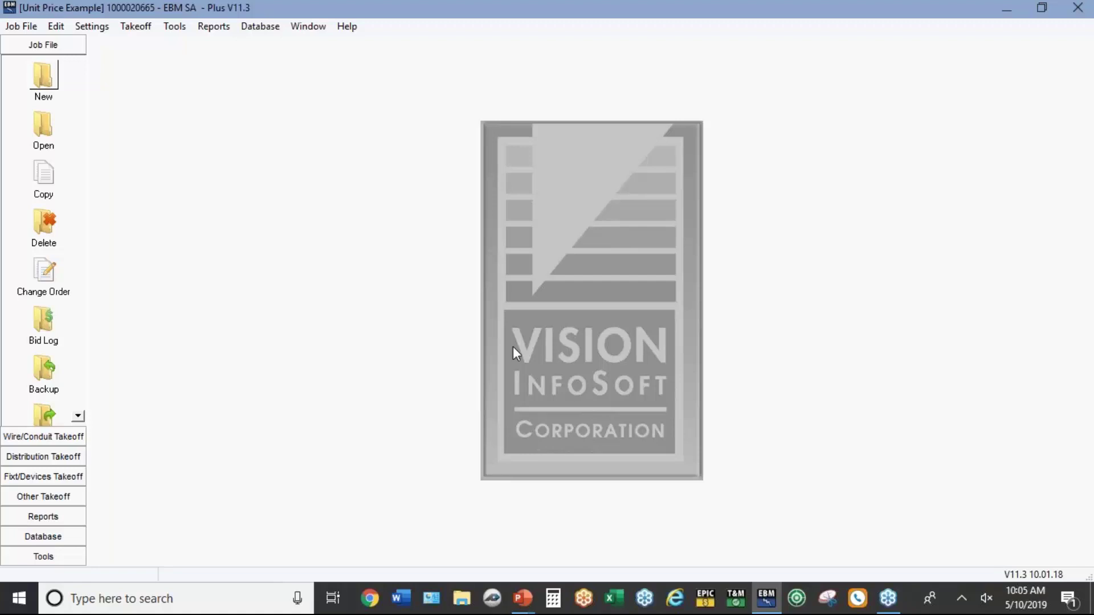
# - Open the Unit Prices folder from the takeoff and select the commercial combined-totals category
pyautogui.click(136, 27)
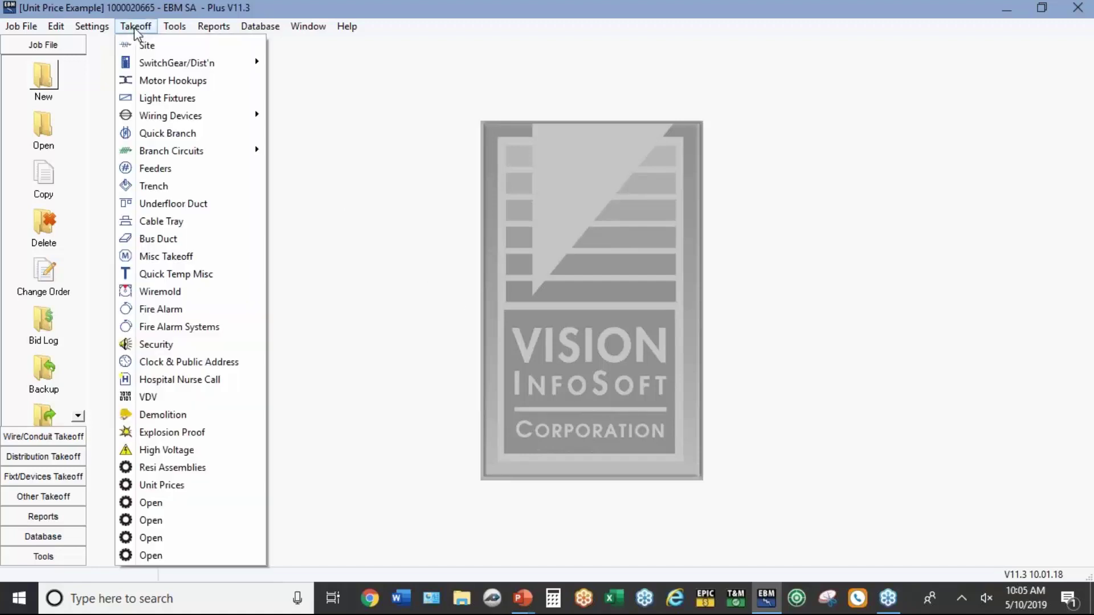
pyautogui.click(160, 488)
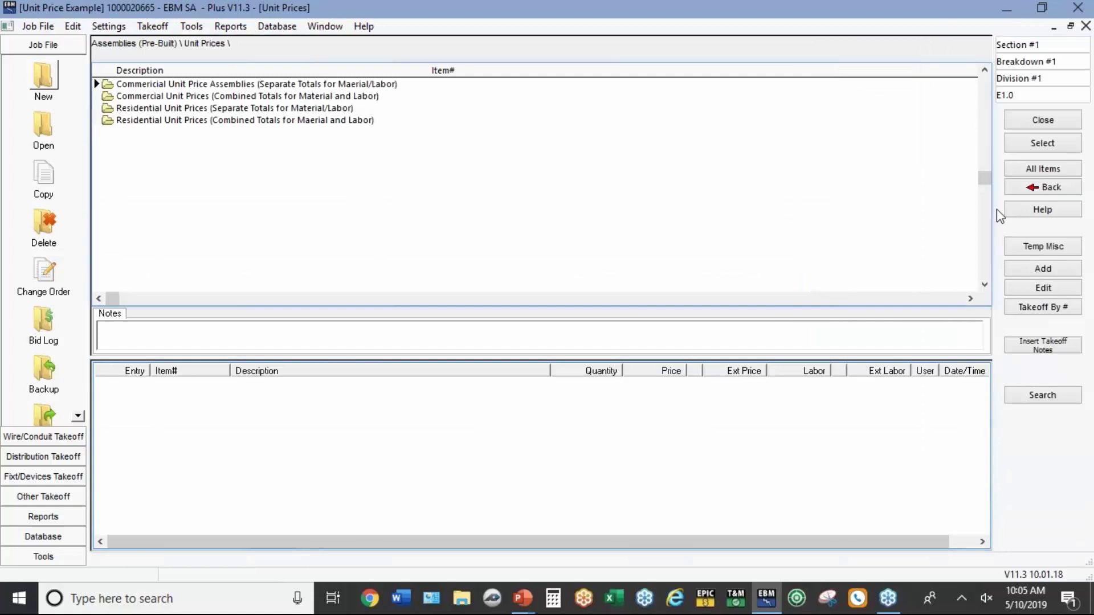
pyautogui.click(1014, 190)
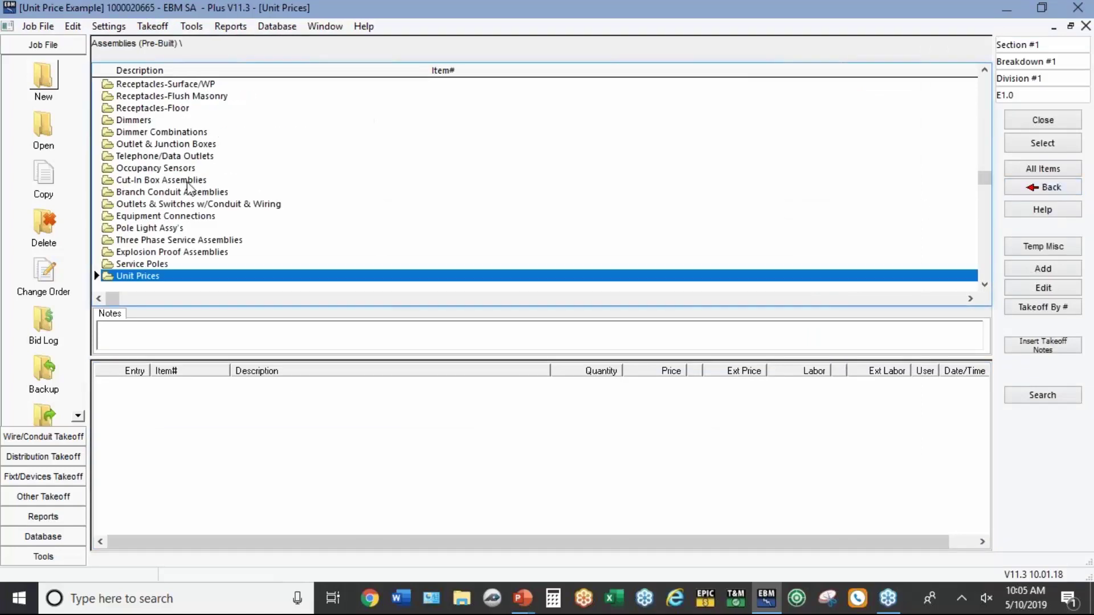
pyautogui.scroll(8, 194, 143)
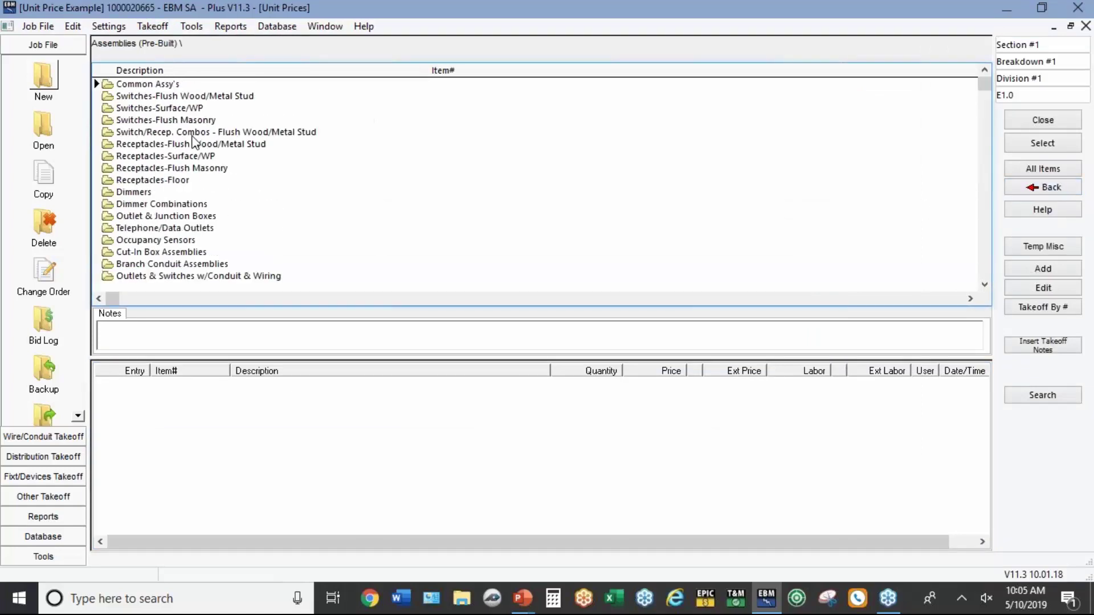
pyautogui.scroll(-7, 194, 142)
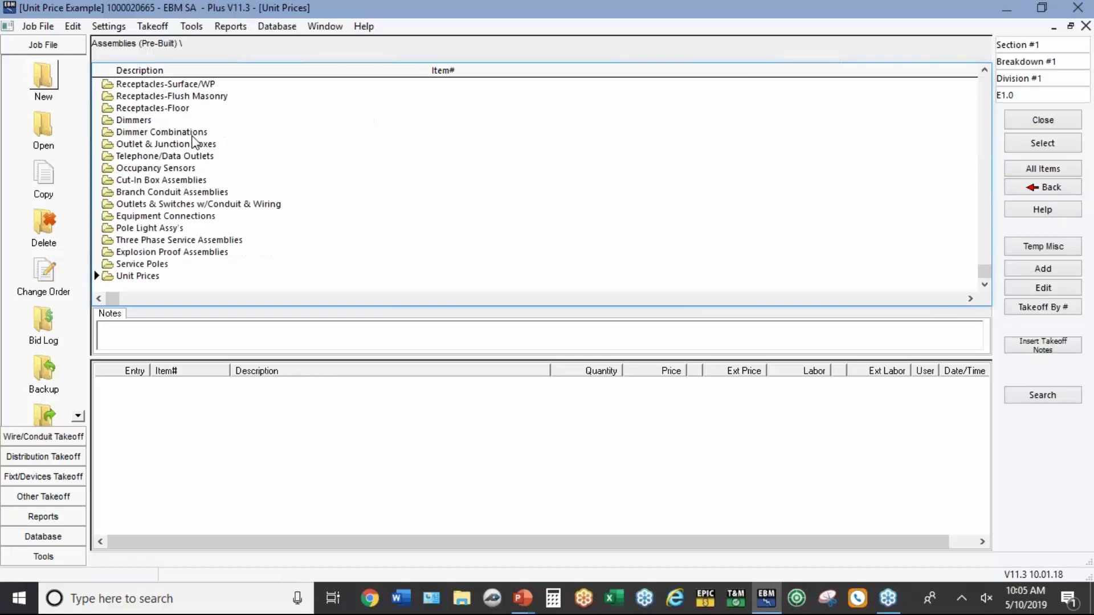
pyautogui.click(136, 277)
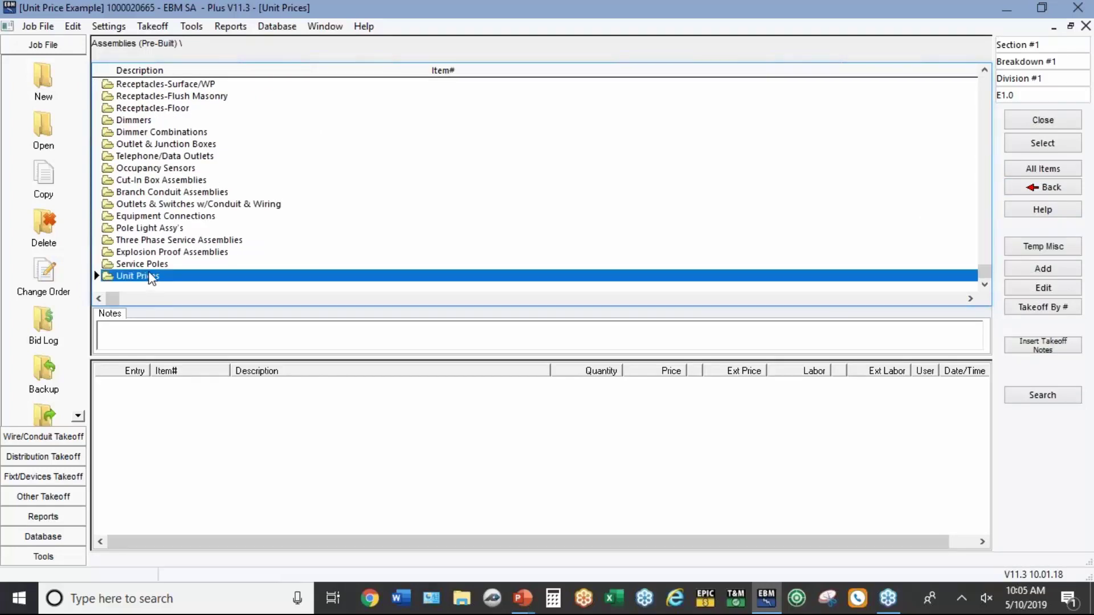
pyautogui.doubleClick(151, 277)
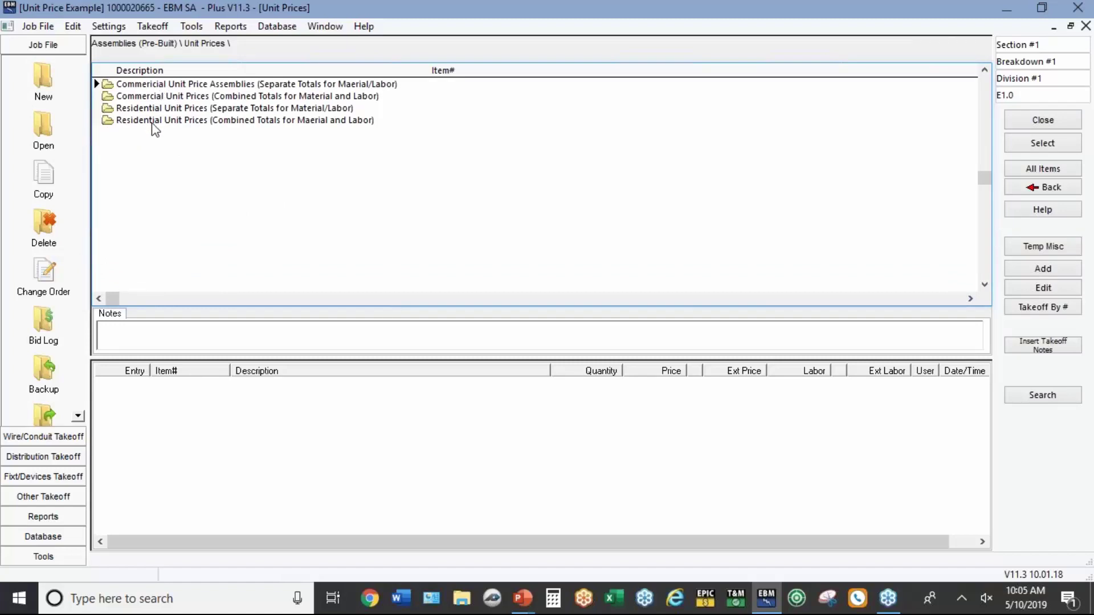
pyautogui.click(255, 100)
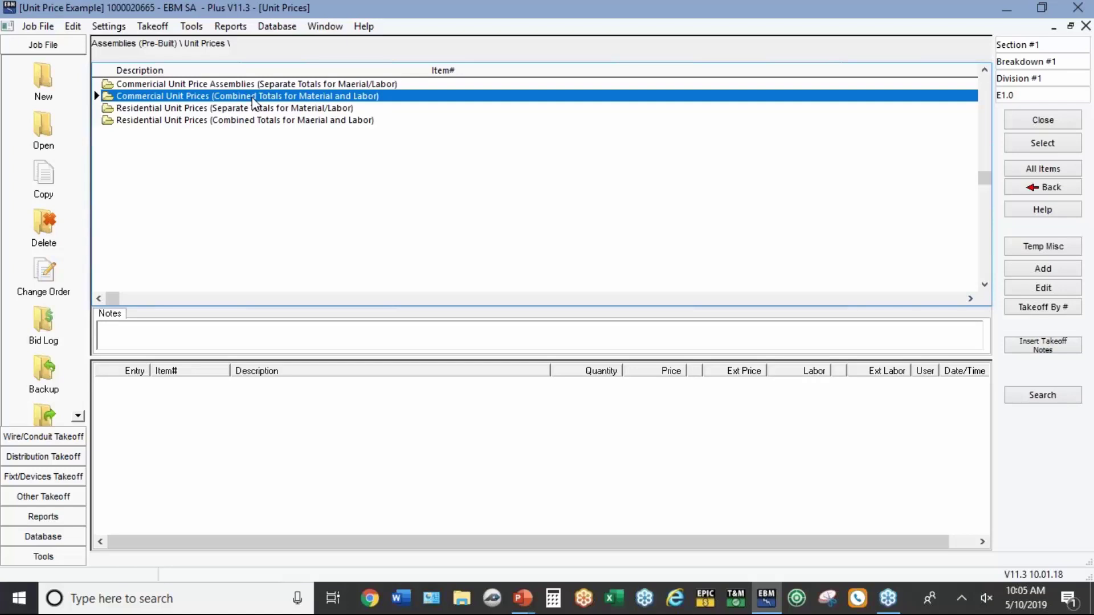
# - Take off 5 flush 1-gang SP switch and 5 flush duplex receptacle assemblies
pyautogui.doubleClick(253, 97)
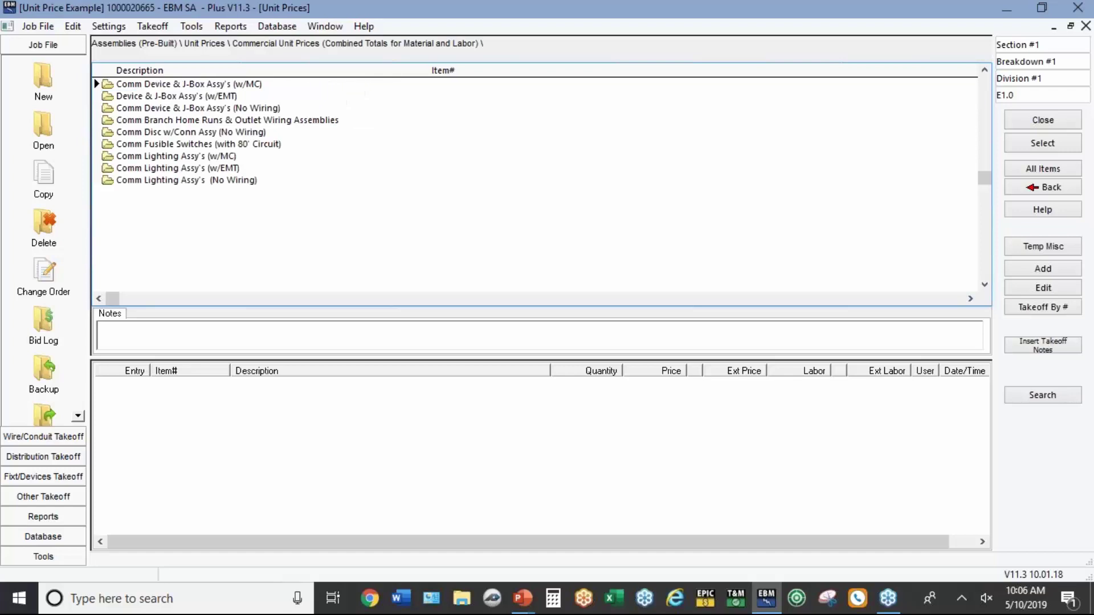
pyautogui.doubleClick(192, 97)
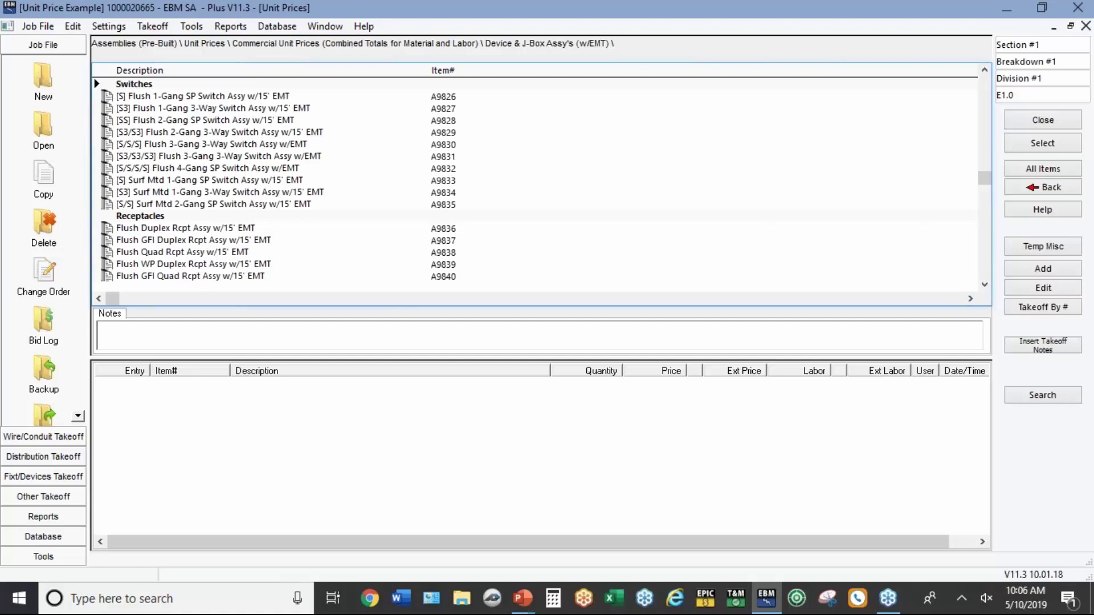
pyautogui.doubleClick(190, 97)
pyautogui.write('5')
pyautogui.click(651, 335)
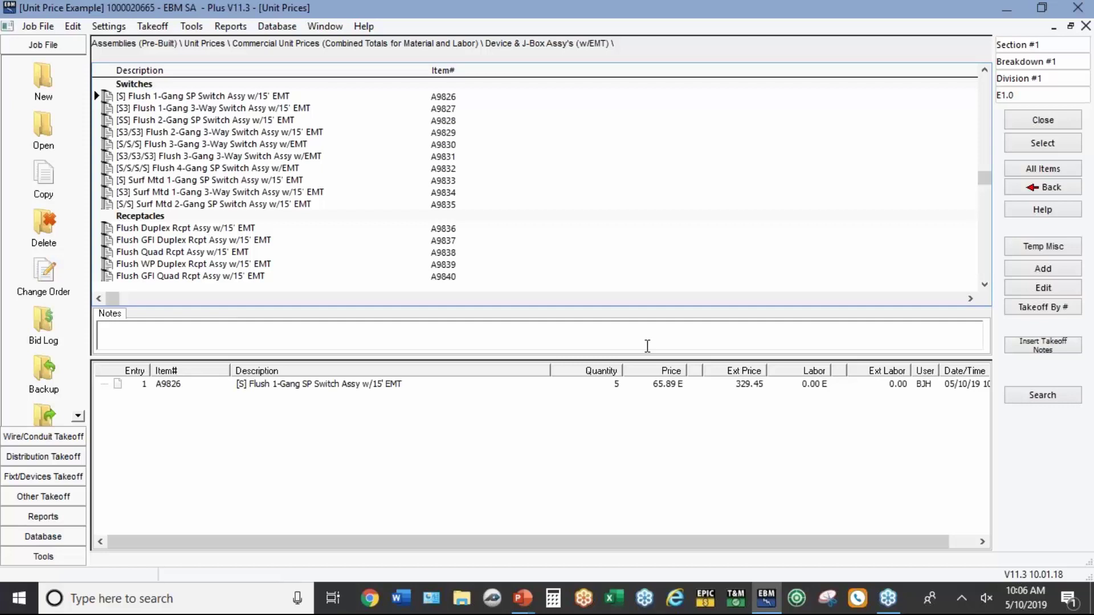
pyautogui.doubleClick(196, 230)
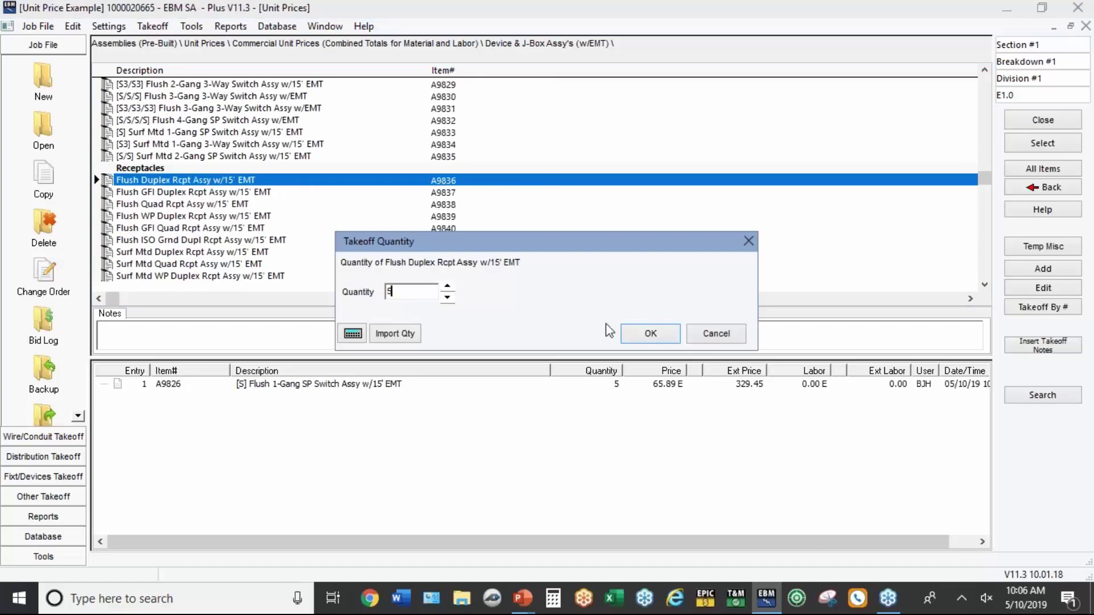
pyautogui.click(634, 339)
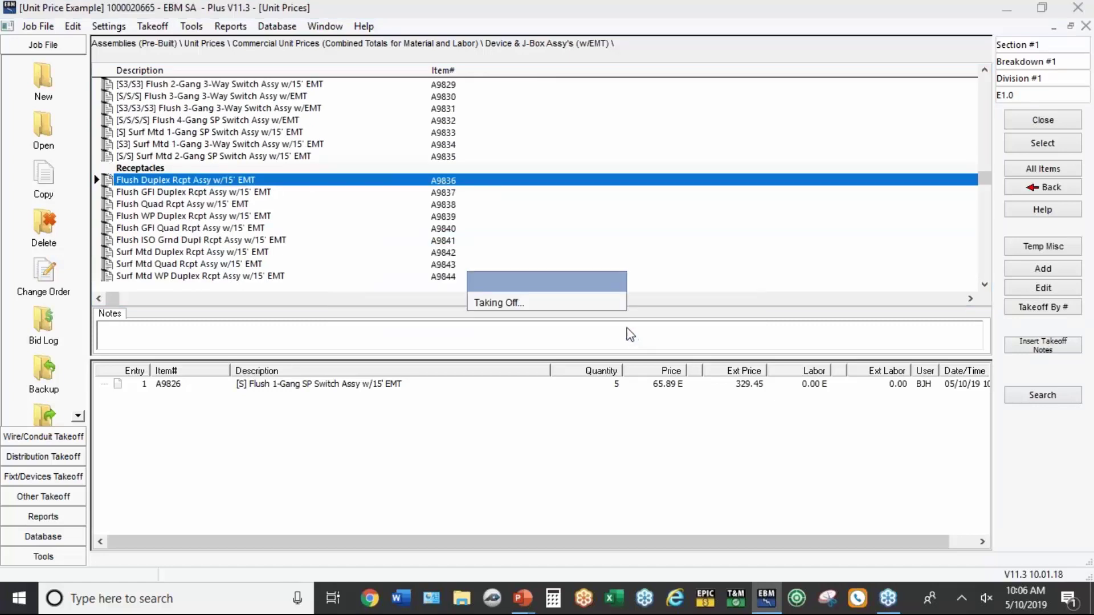
# - Take off one 80' 3/4" EMT branch home run
pyautogui.click(1023, 194)
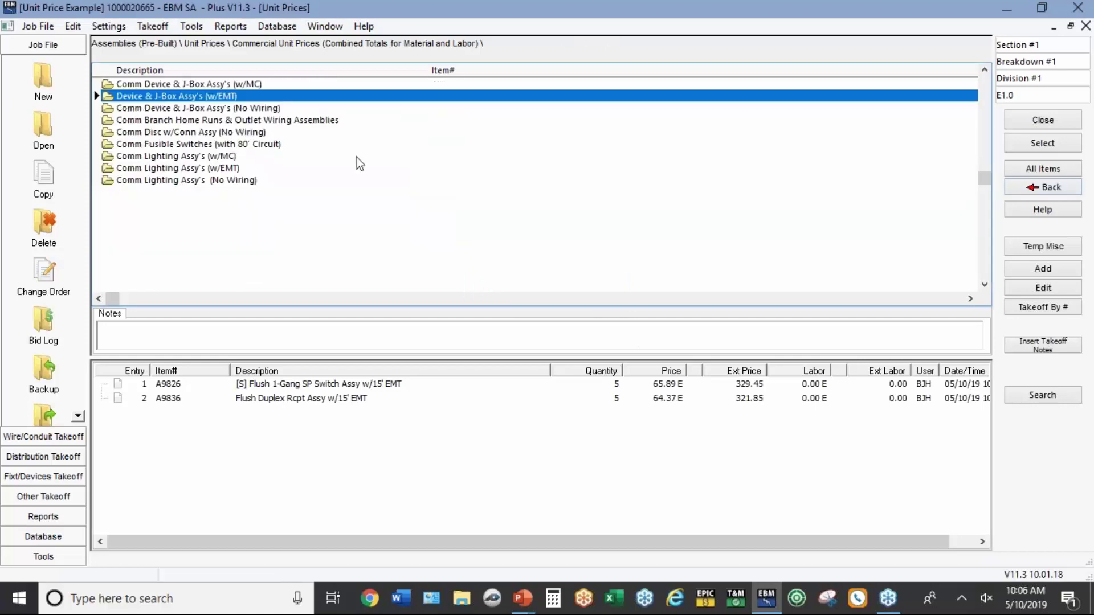
pyautogui.doubleClick(151, 120)
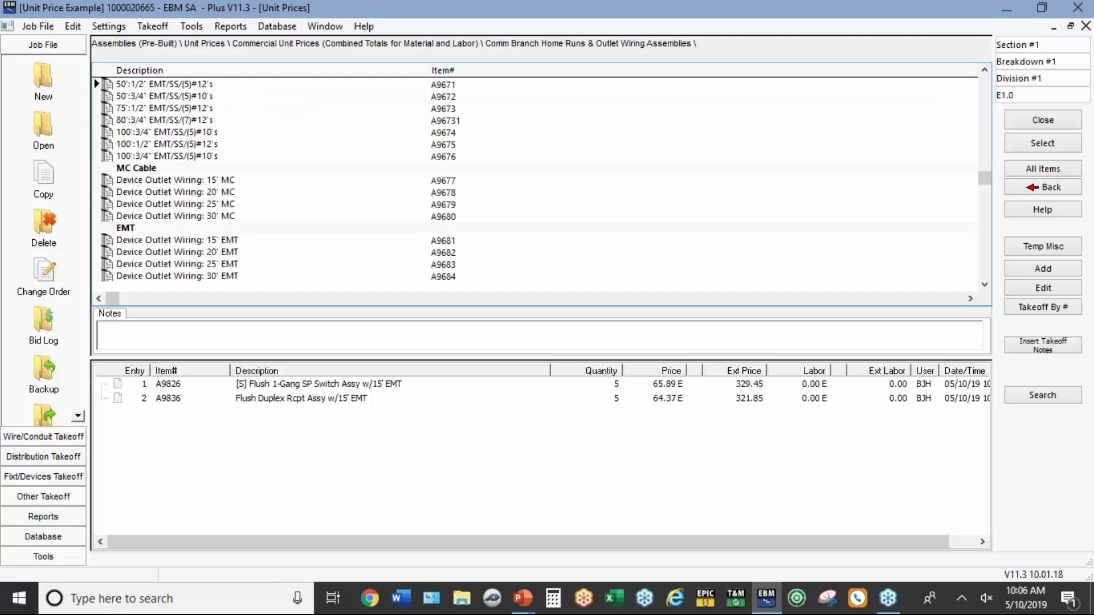
pyautogui.doubleClick(146, 121)
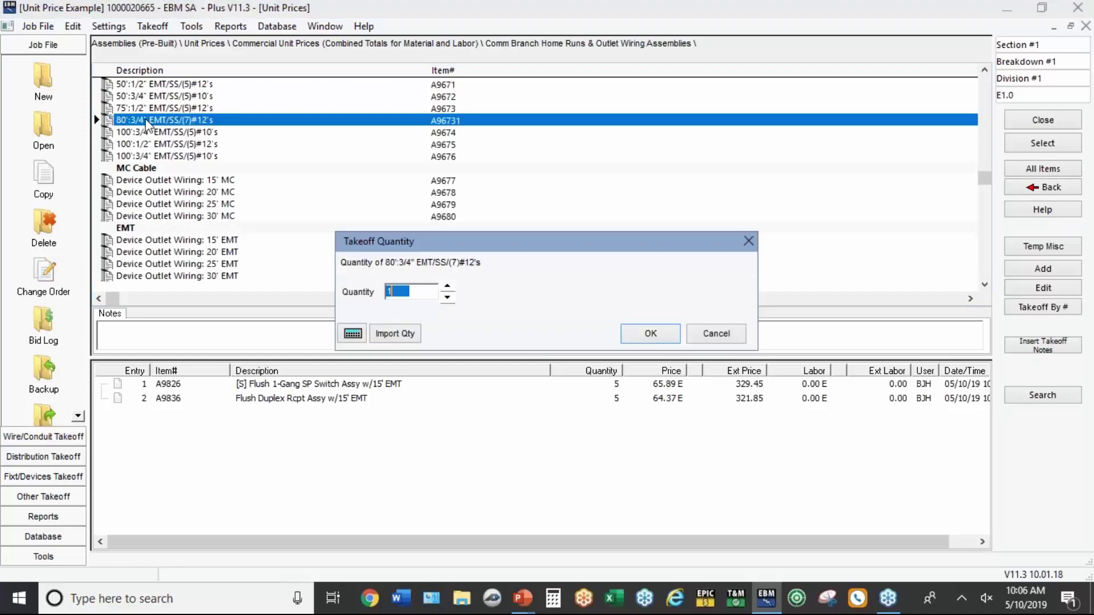
pyautogui.click(650, 336)
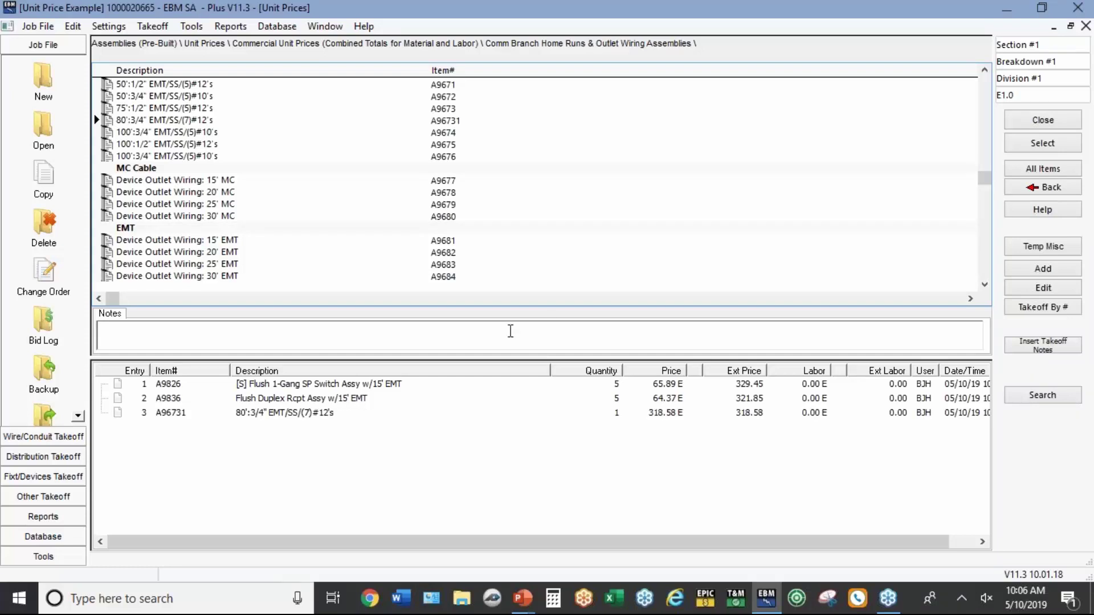
# - Generate the Job Extension spreadsheet with price and labor factors of 40, both saved
pyautogui.click(44, 518)
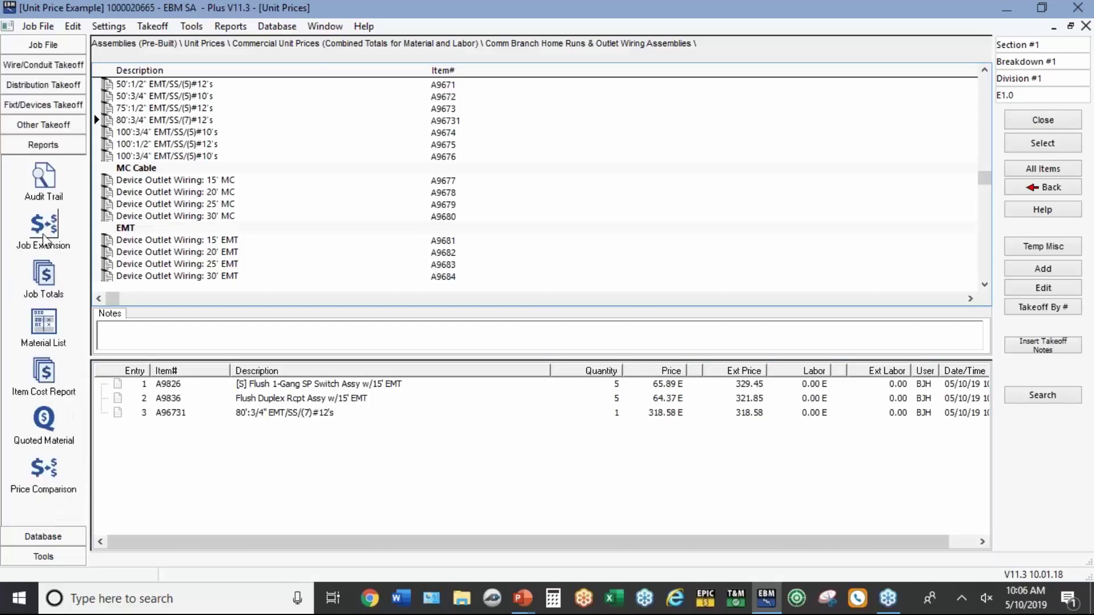
pyautogui.click(45, 228)
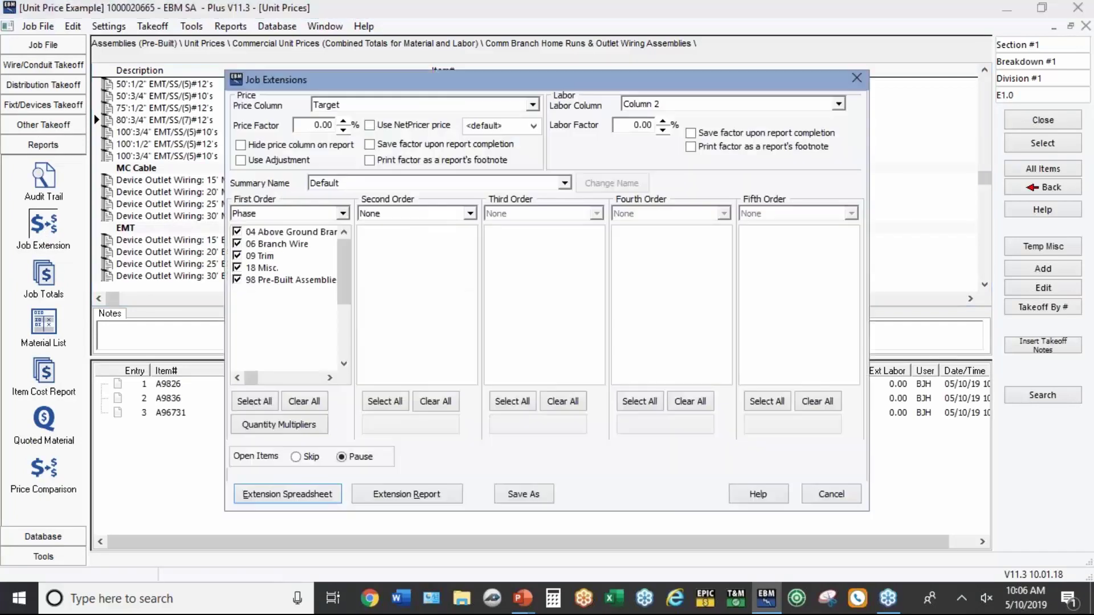
pyautogui.click(297, 125)
pyautogui.write('40')
pyautogui.click(650, 125)
pyautogui.write('40')
pyautogui.click(691, 135)
pyautogui.click(371, 145)
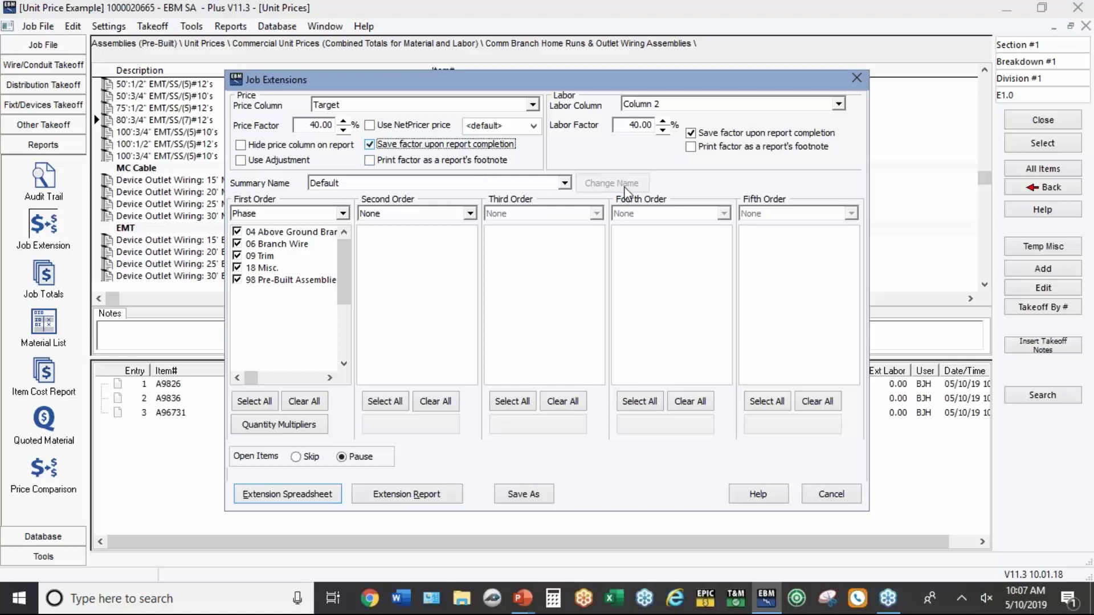
pyautogui.click(311, 497)
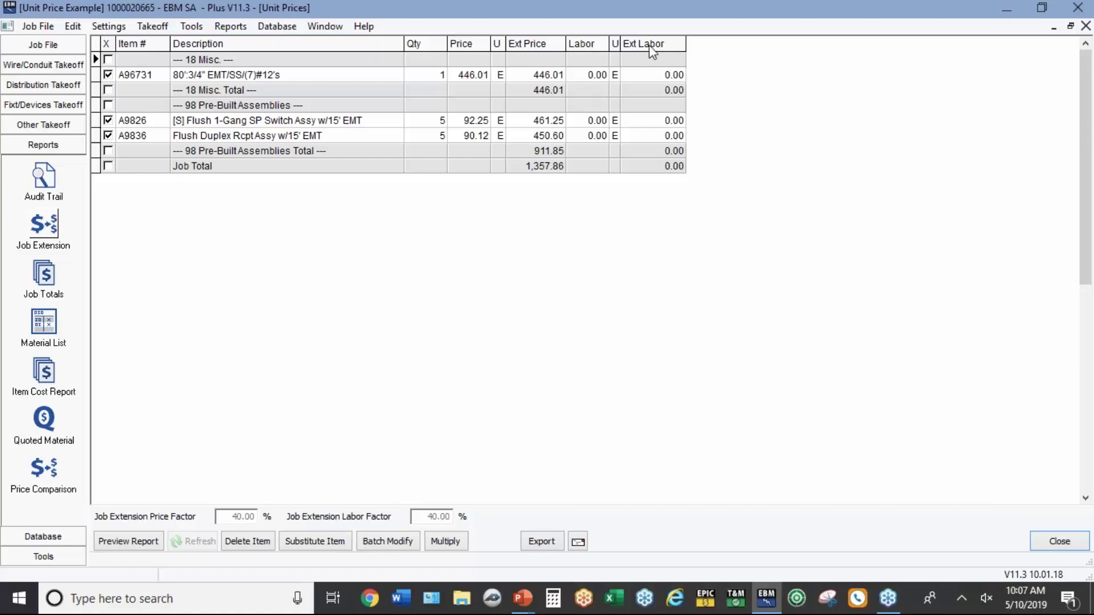
# - Hide the Labor, Labor Unit and Ext Labor columns in the extension grid
pyautogui.rightClick(581, 78)
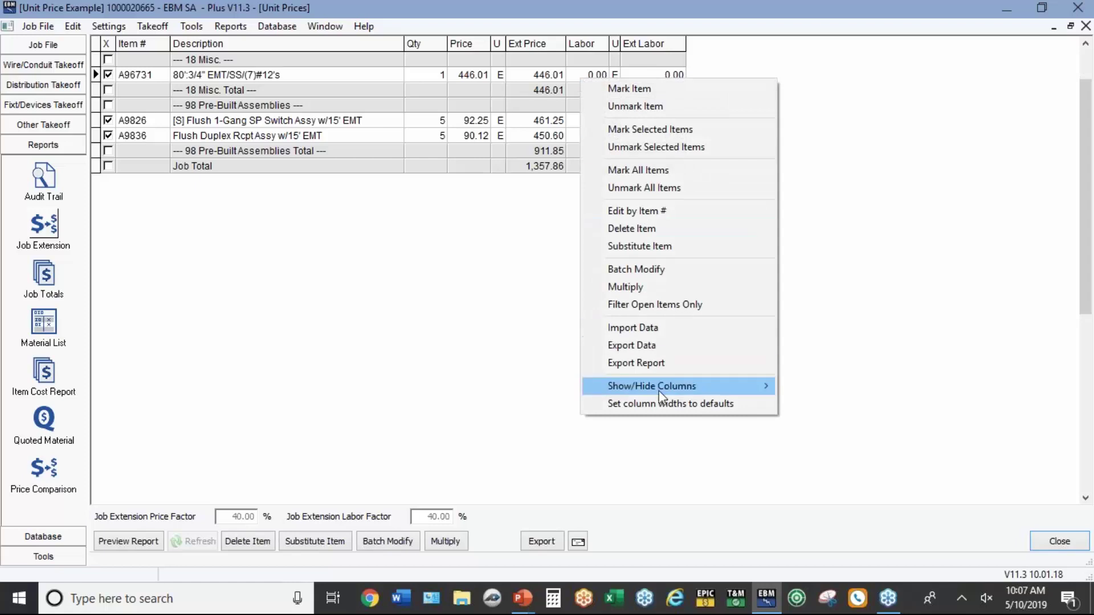
pyautogui.moveTo(659, 391)
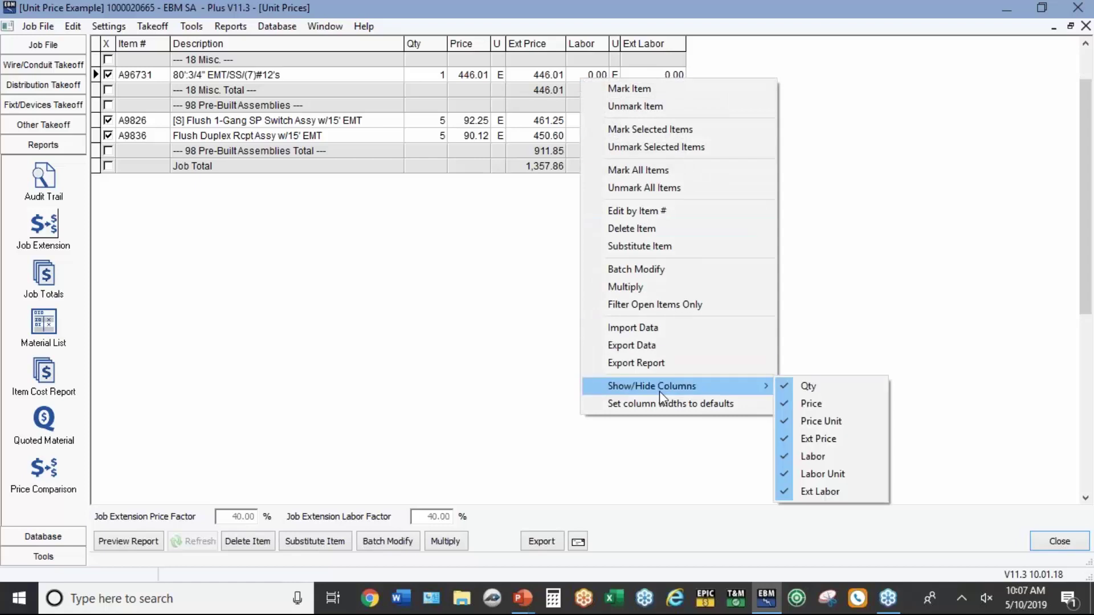
pyautogui.click(810, 457)
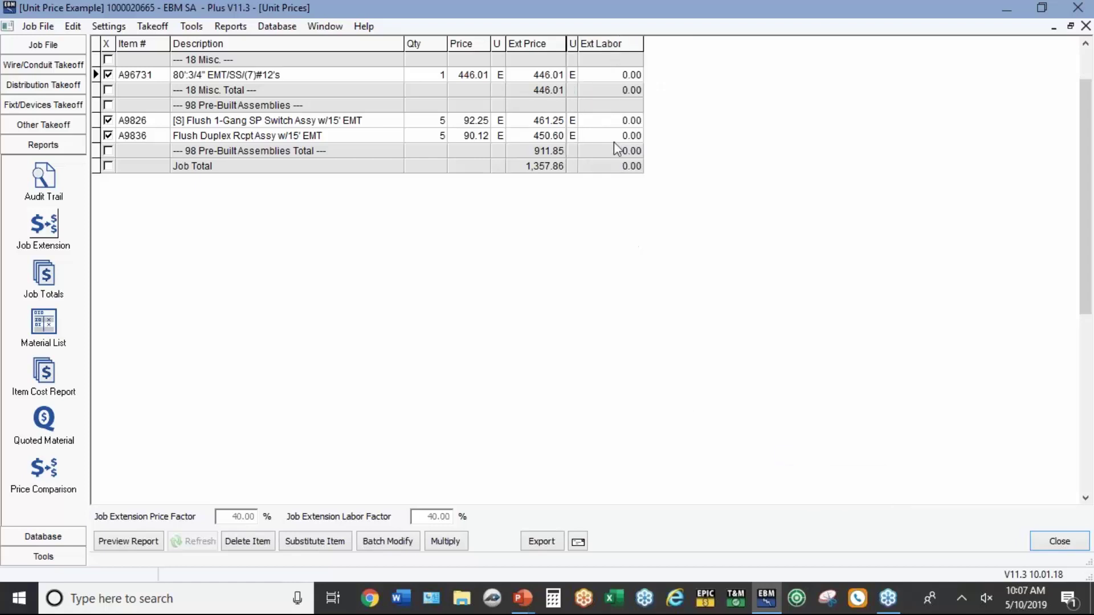
pyautogui.rightClick(614, 143)
pyautogui.moveTo(703, 450)
pyautogui.click(852, 538)
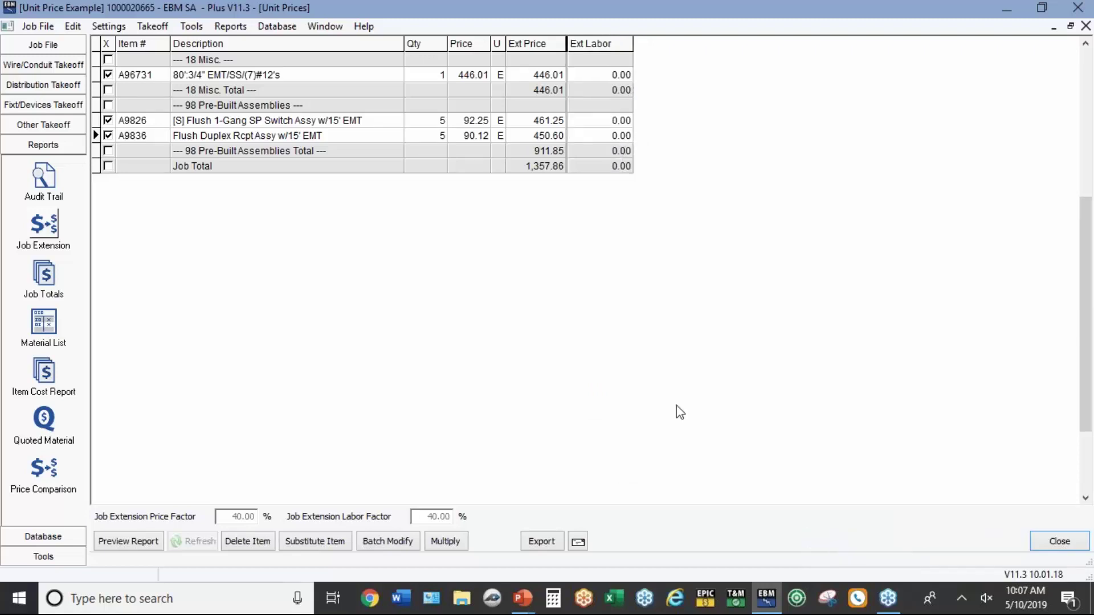
pyautogui.rightClick(577, 148)
pyautogui.moveTo(671, 459)
pyautogui.click(809, 561)
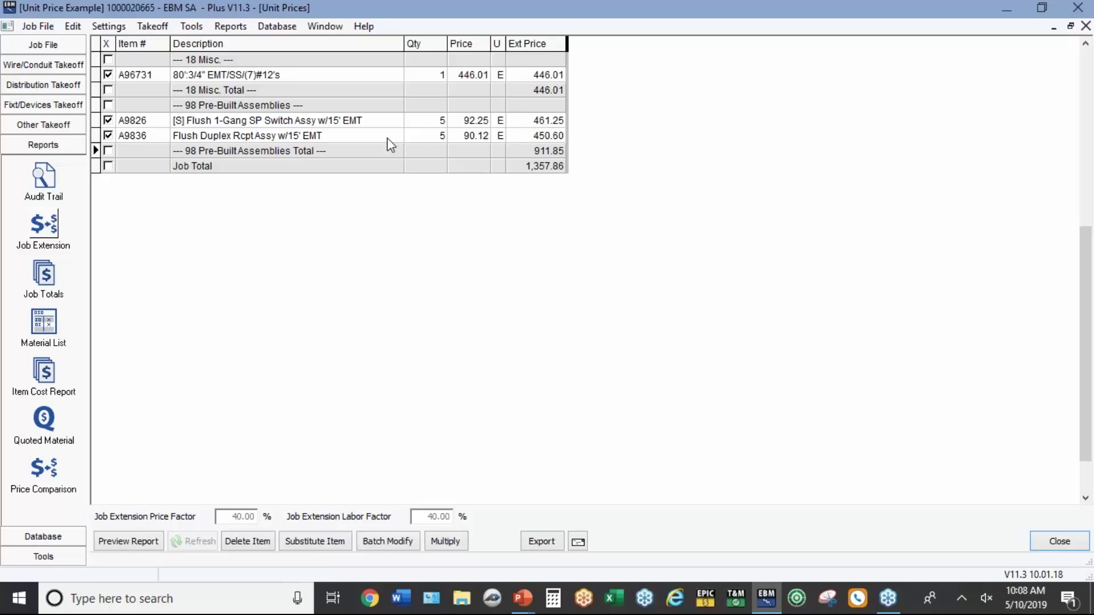
# - Preview the Extension Spreadsheet By Phase report totaling 1,357.86
pyautogui.click(155, 540)
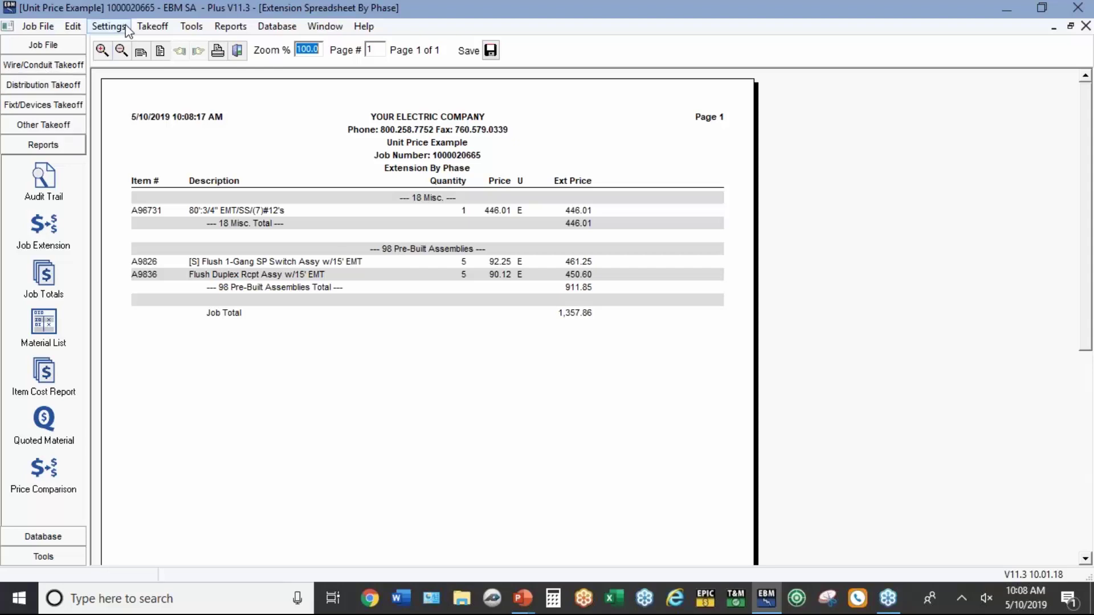
pyautogui.click(151, 27)
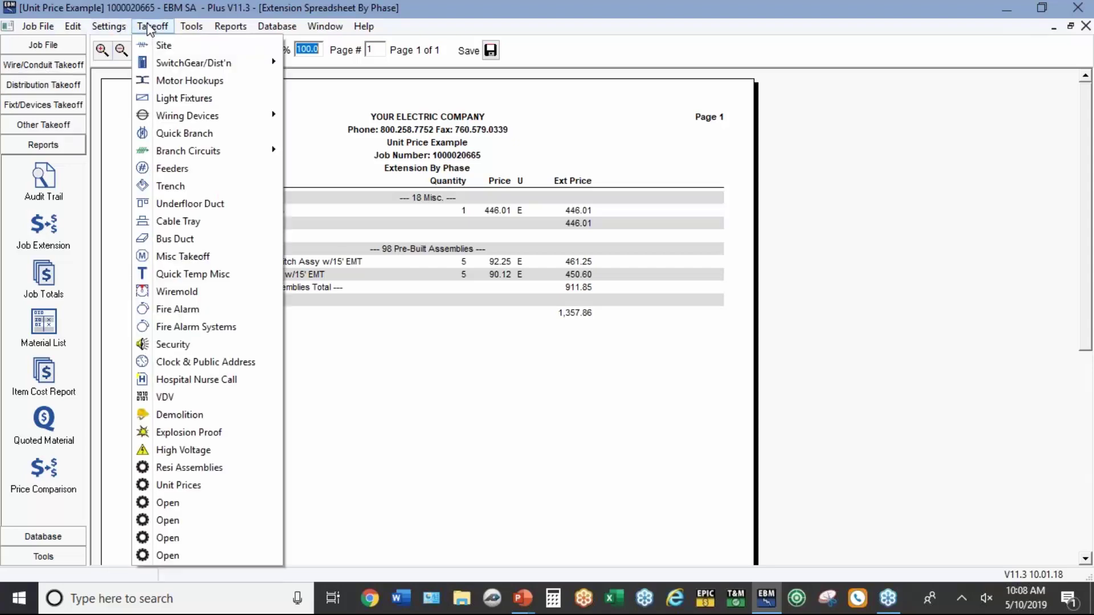
# - Copy the 1-Gang SP switch assembly from the Device & J-Box Assy's (w/EMT) folder
pyautogui.click(178, 486)
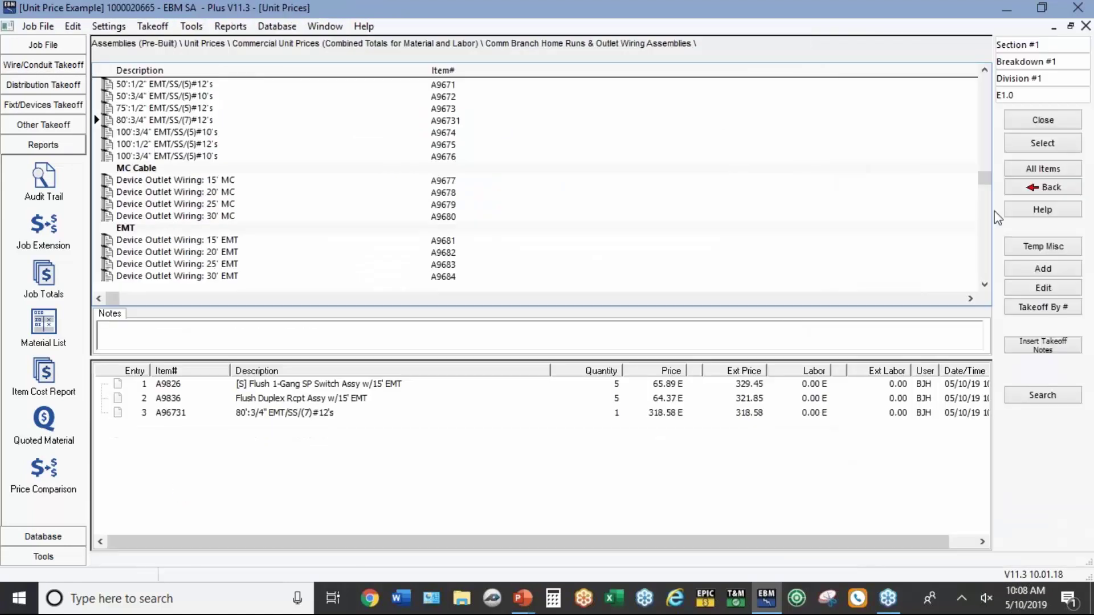
pyautogui.click(1032, 189)
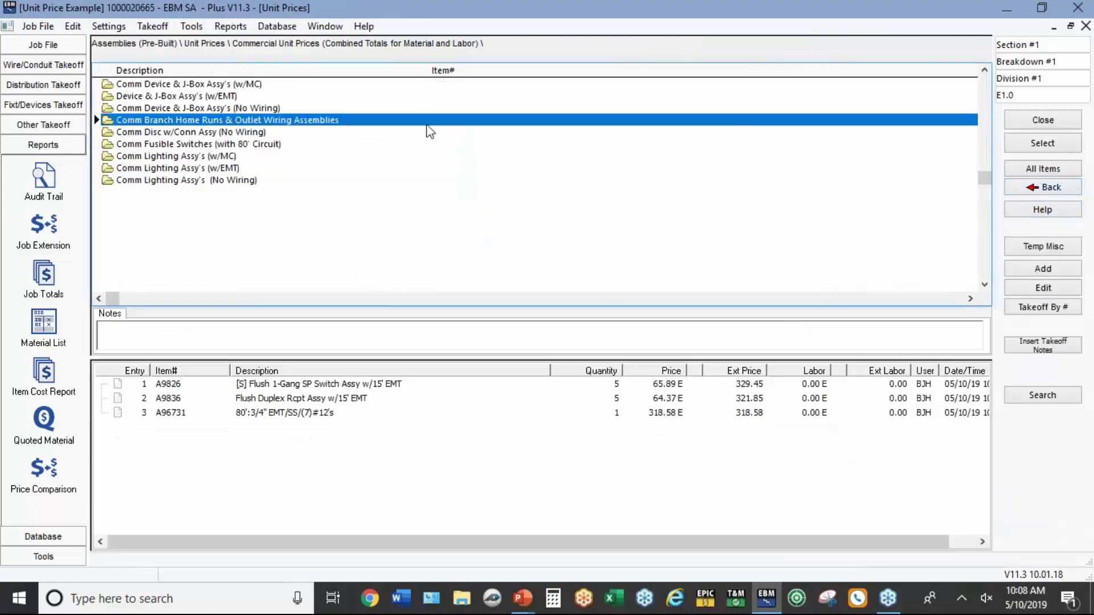
pyautogui.doubleClick(143, 97)
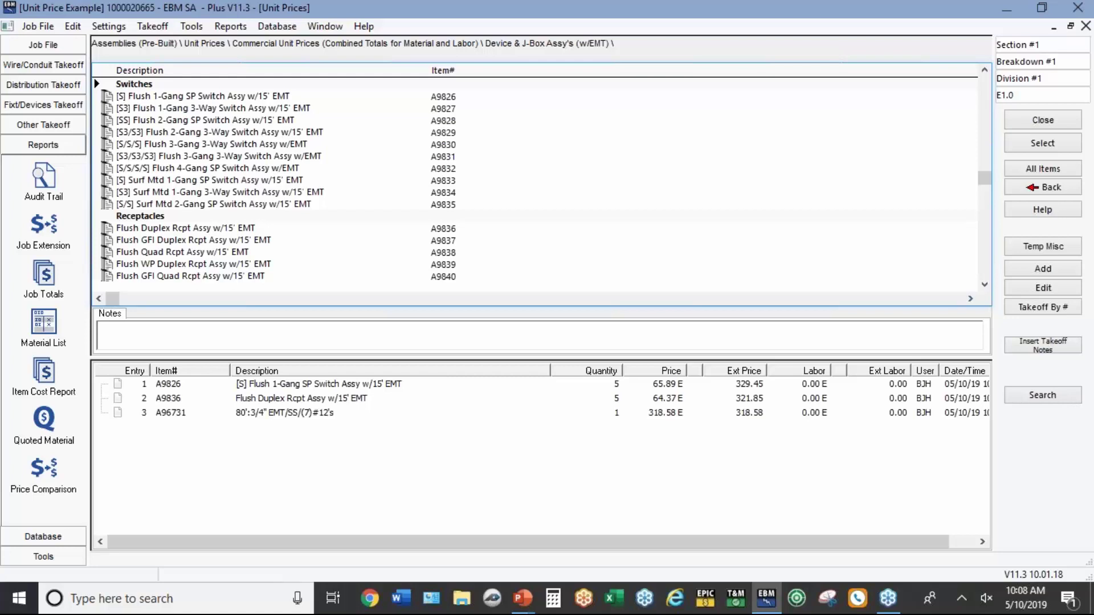
pyautogui.rightClick(142, 97)
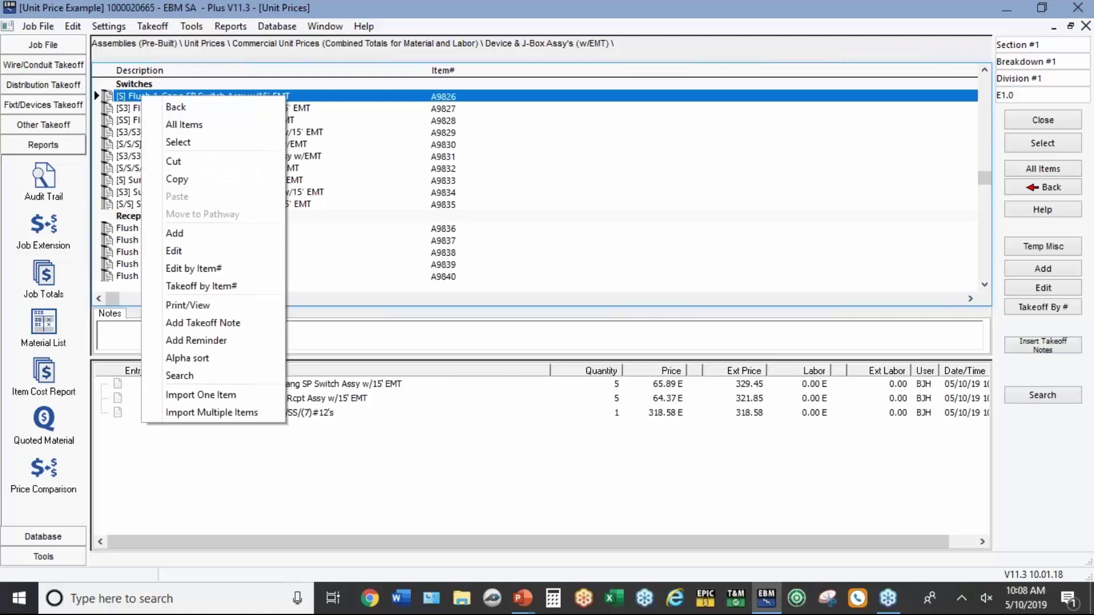
pyautogui.click(200, 251)
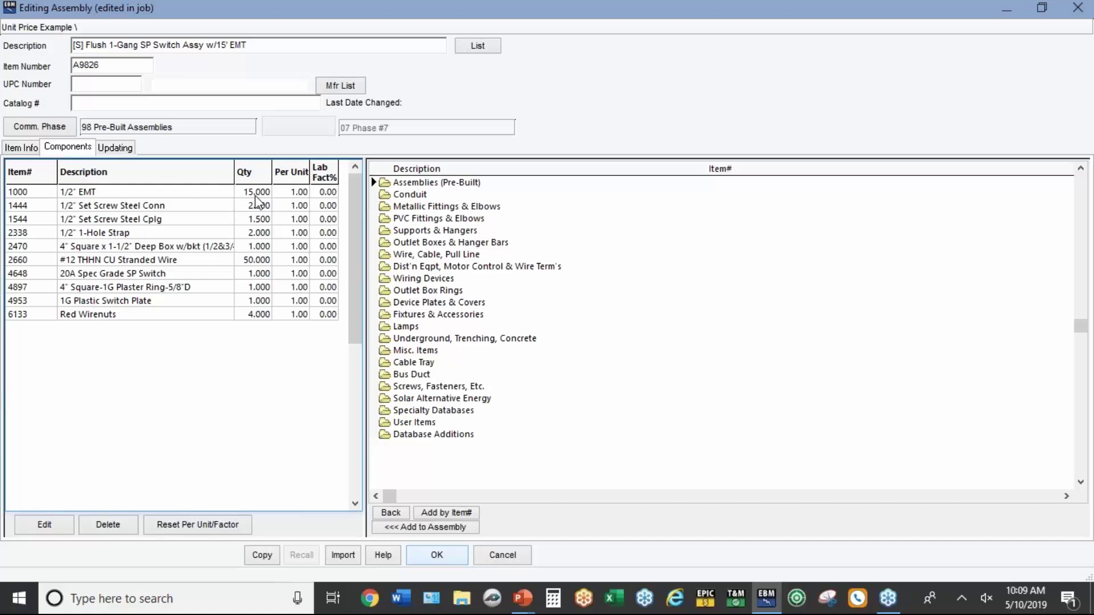
pyautogui.click(263, 557)
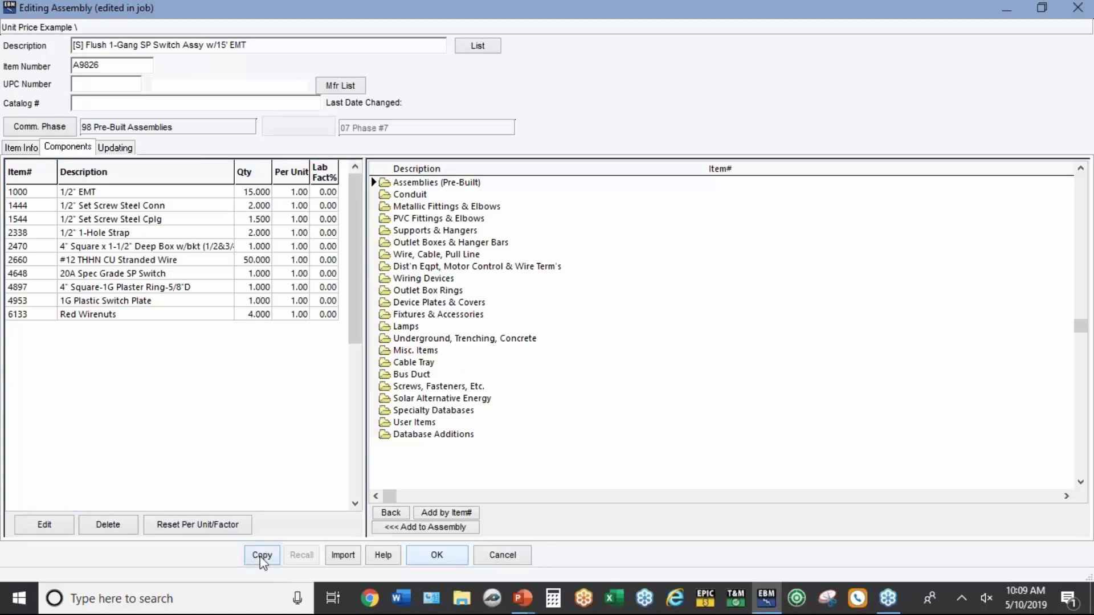
pyautogui.click(438, 557)
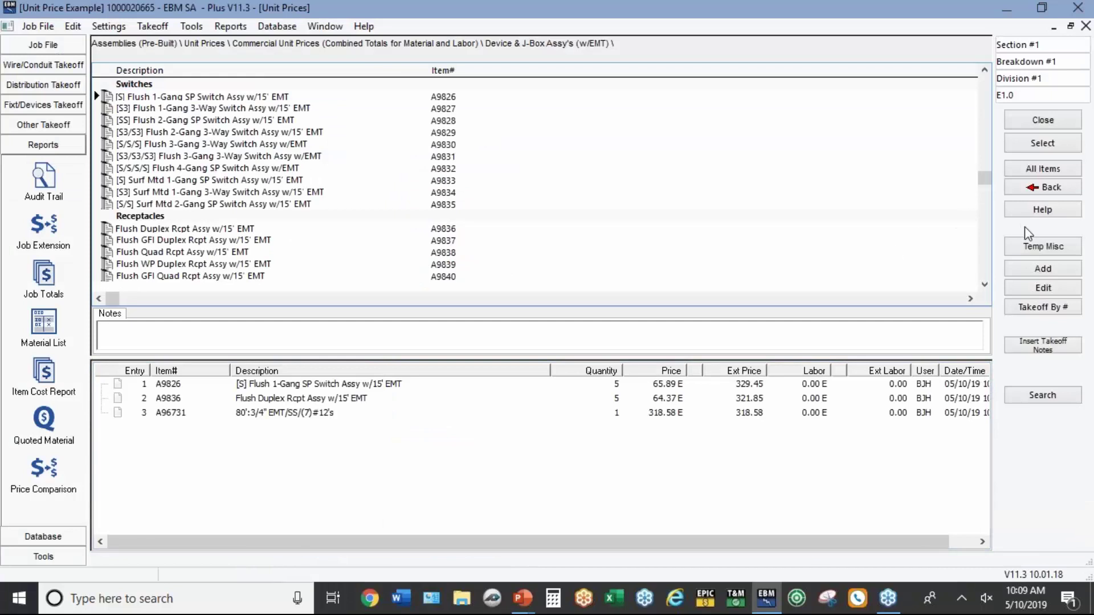
# - Add a new assembly item described w/30' EMT with 30 of 1/2" EMT
pyautogui.click(1038, 272)
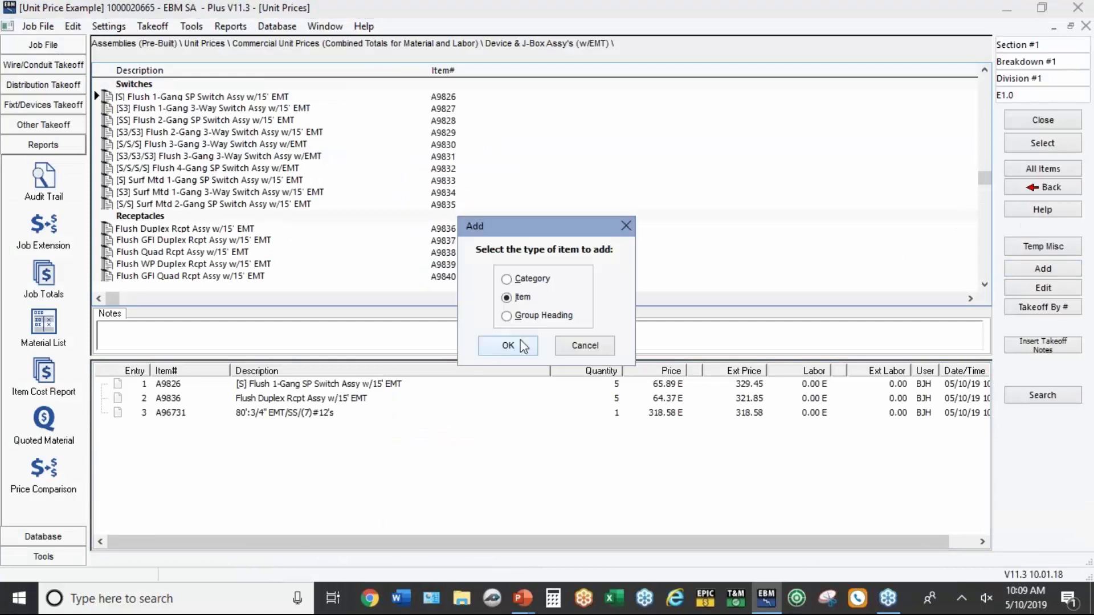
pyautogui.click(515, 349)
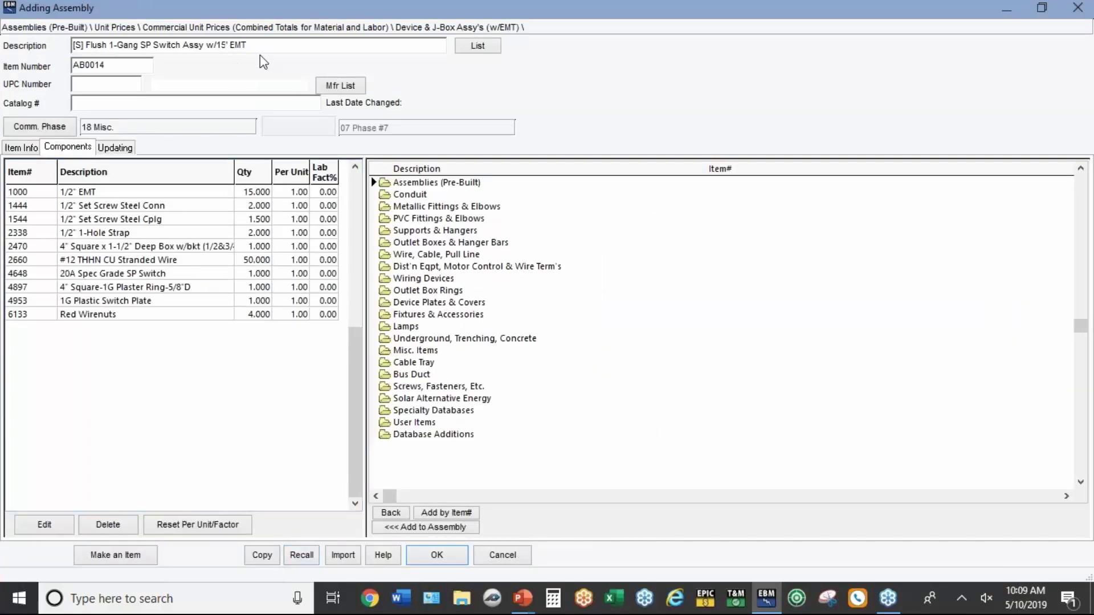
pyautogui.write('30')
pyautogui.click(253, 192)
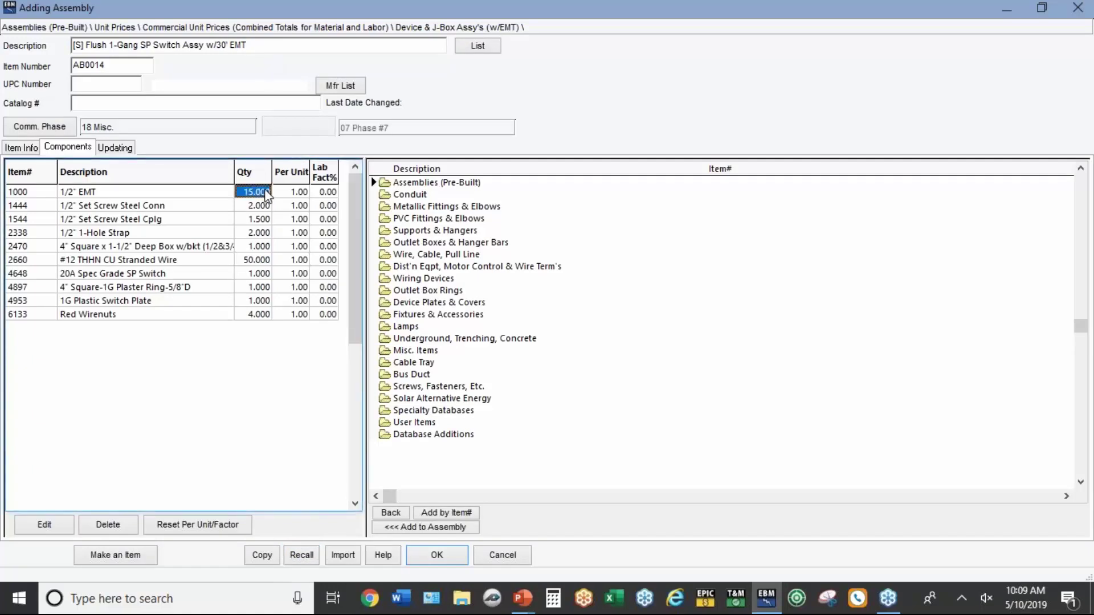
pyautogui.write('30')
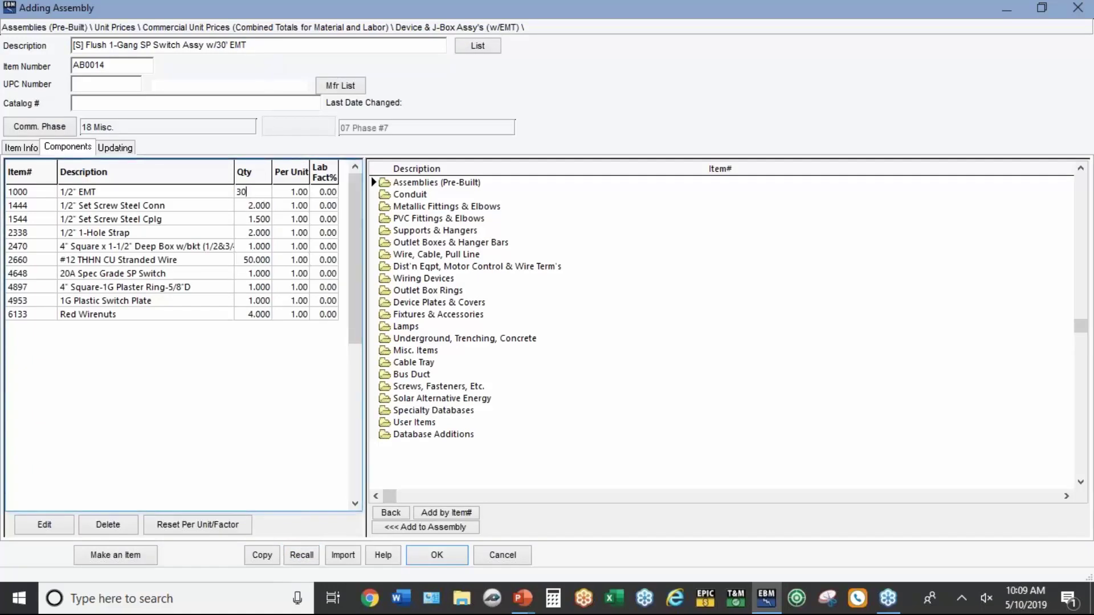
# - Set quantities to 3 set screw couplings, 4 one-hole straps and 100 #12 THHN wire
pyautogui.click(260, 219)
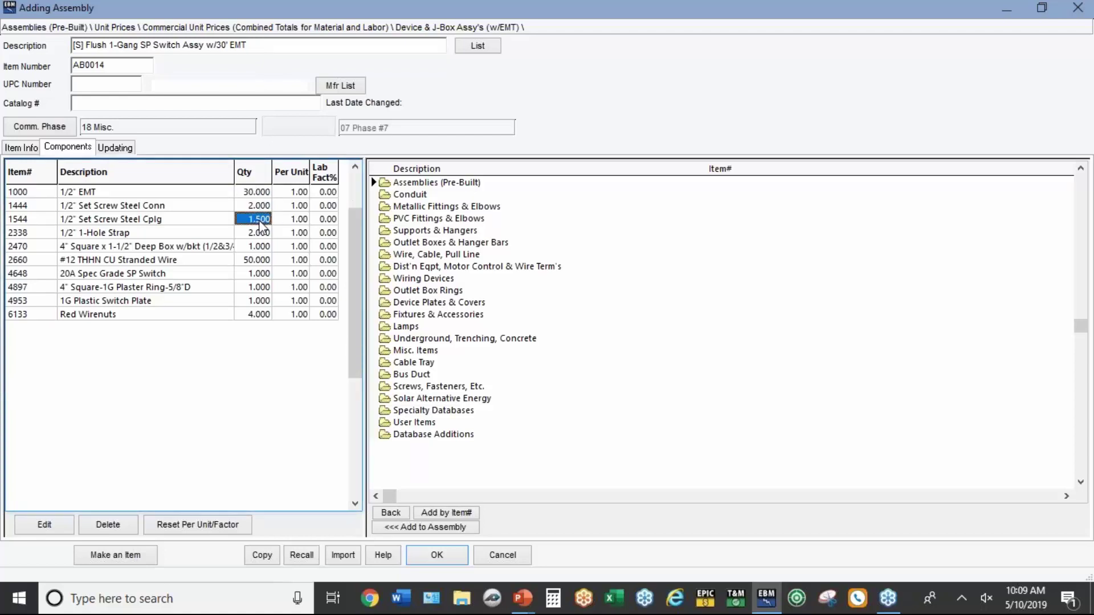
pyautogui.write('3')
pyautogui.click(260, 233)
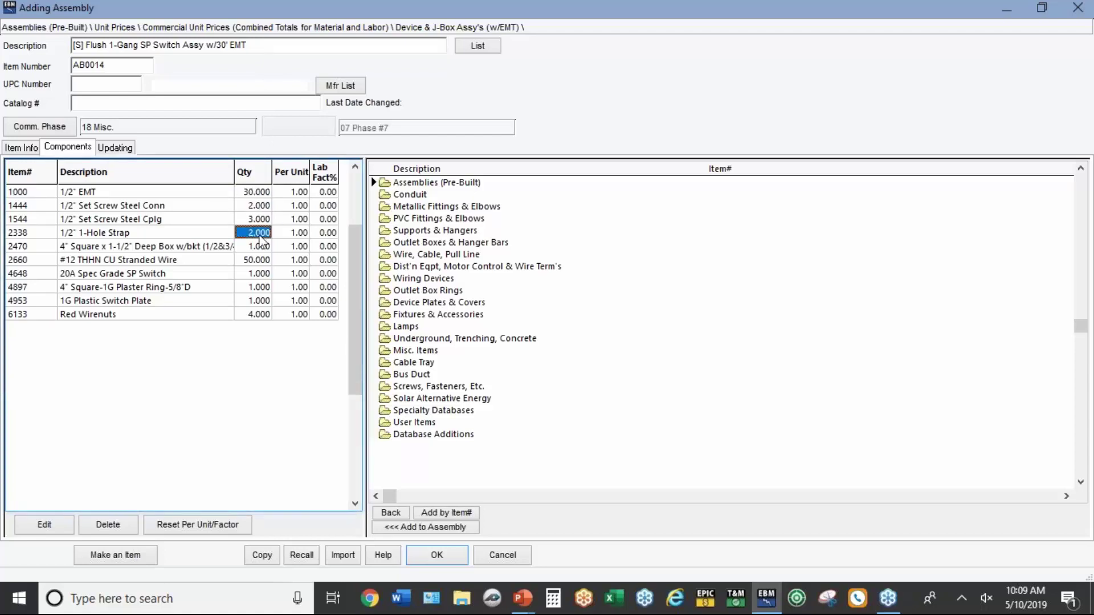
pyautogui.write('4')
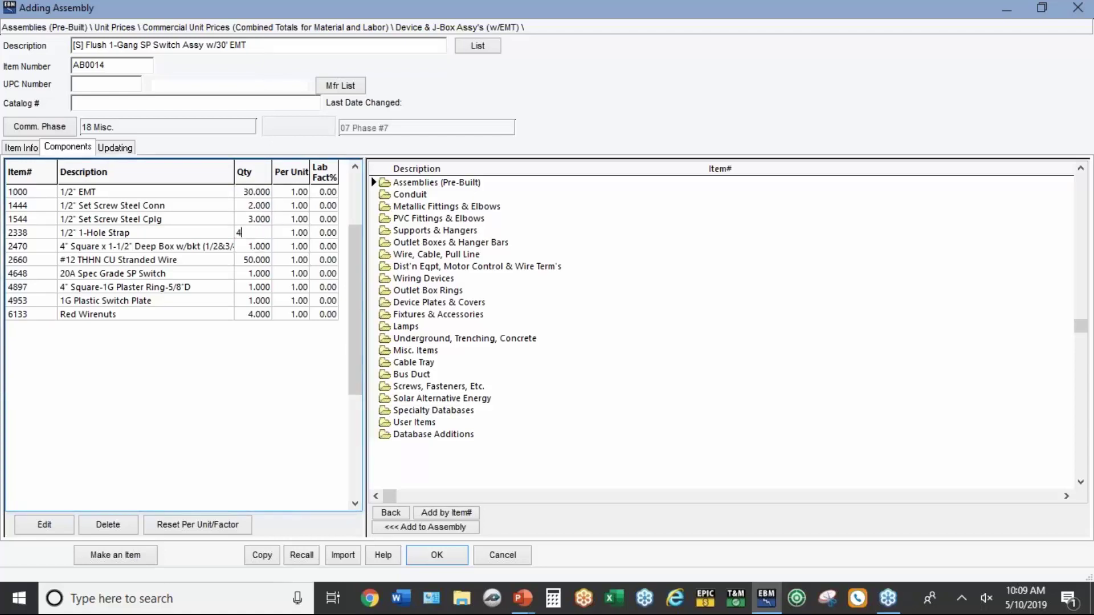
pyautogui.click(250, 260)
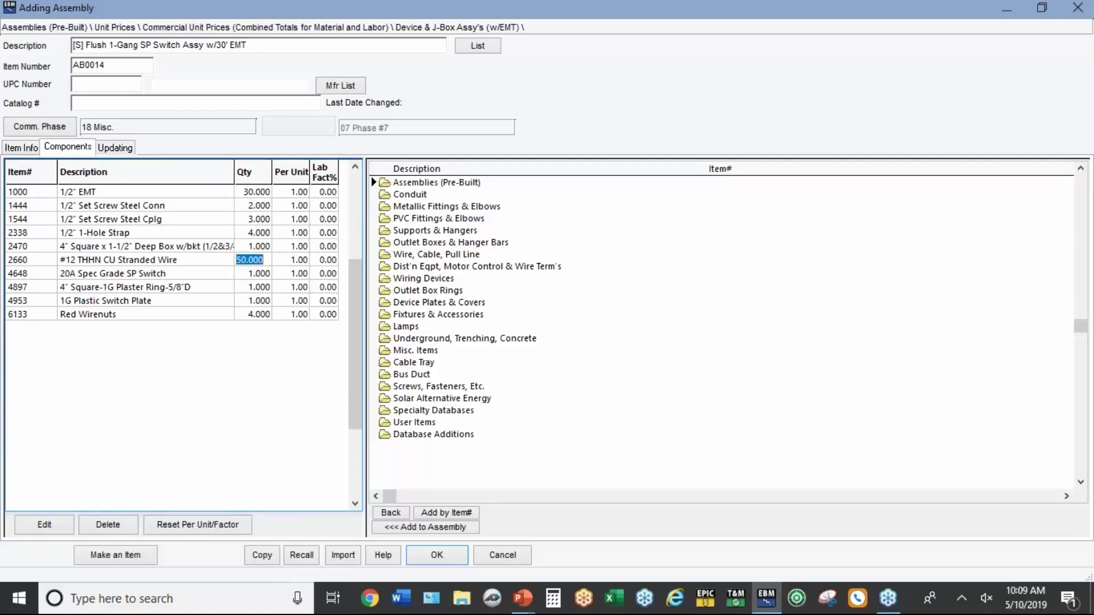
pyautogui.write('100')
pyautogui.click(248, 273)
pyautogui.click(233, 287)
pyautogui.click(232, 302)
pyautogui.click(230, 317)
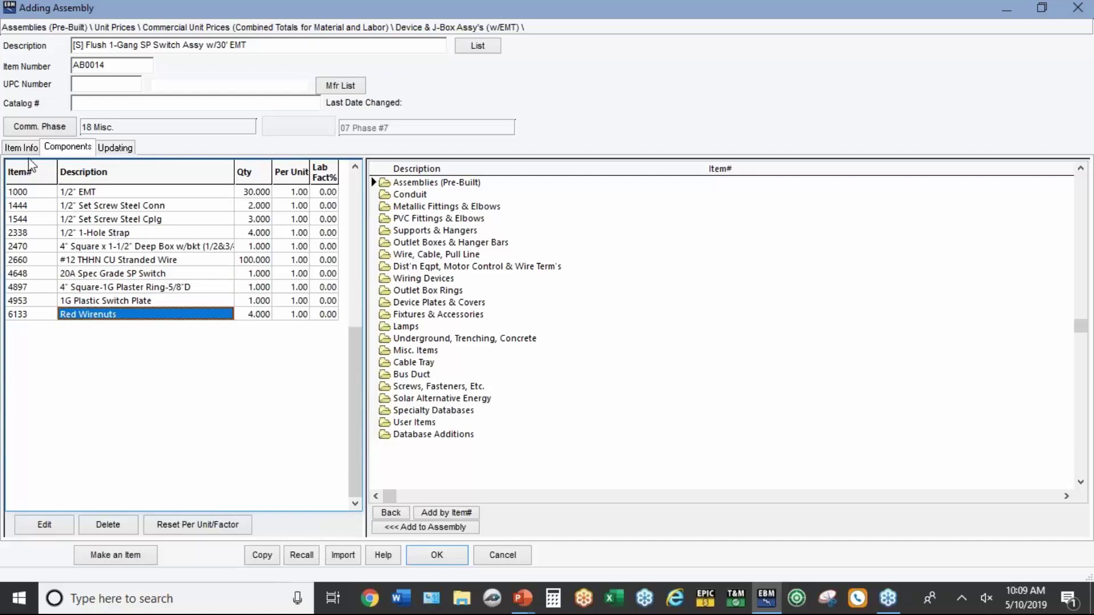
pyautogui.click(21, 149)
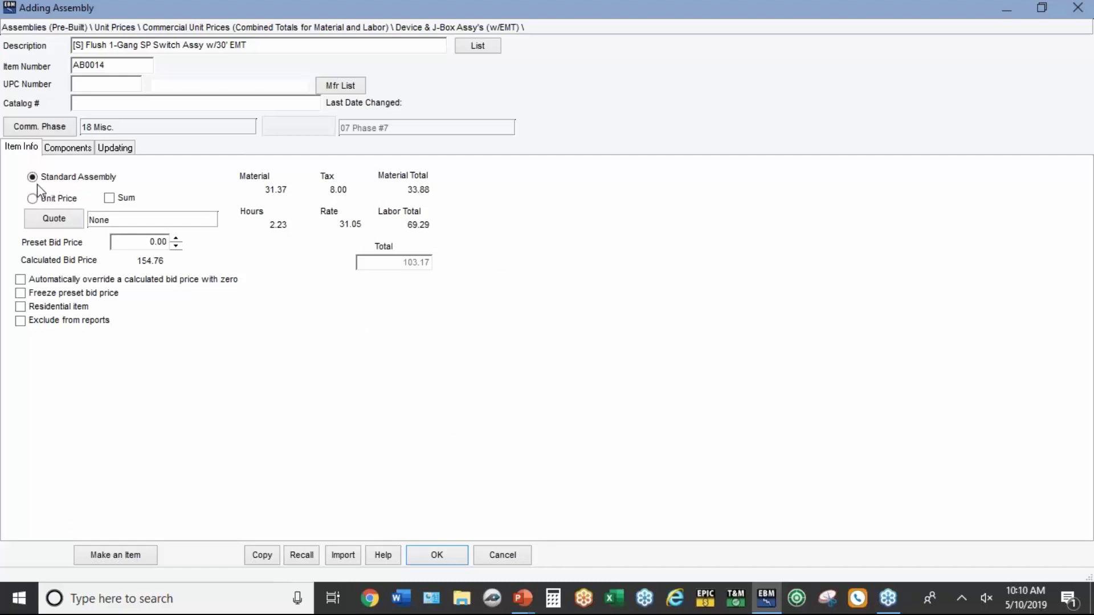
# - Make AB0014 a summed Unit Price item and save it
pyautogui.click(109, 199)
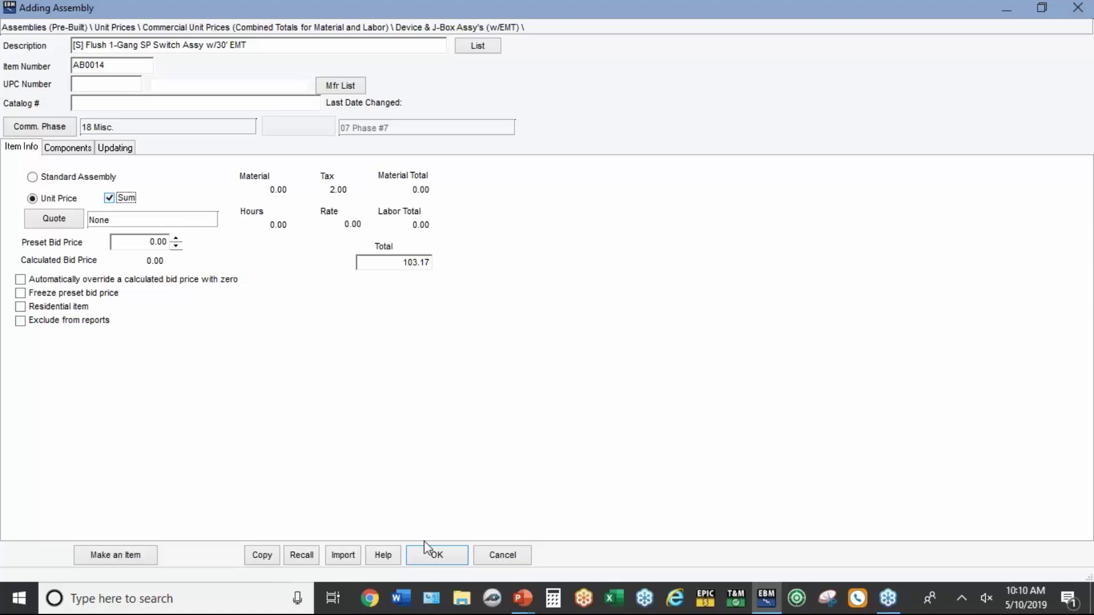
pyautogui.click(434, 554)
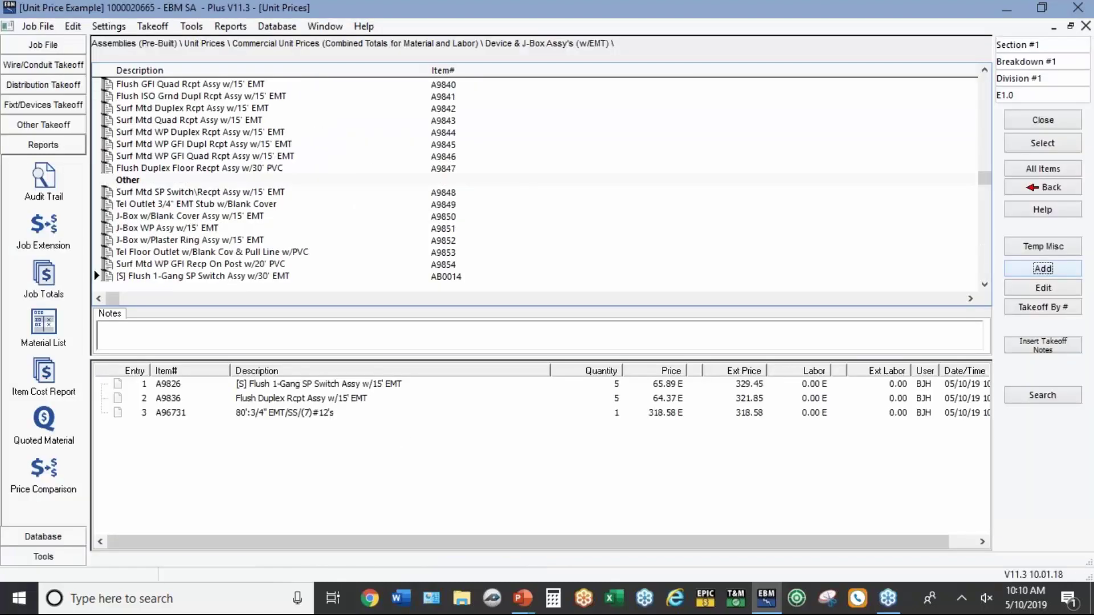
# - Take off 2 AB0014 switch assemblies, then bring up the Job Extension settings
pyautogui.doubleClick(207, 279)
pyautogui.write('2')
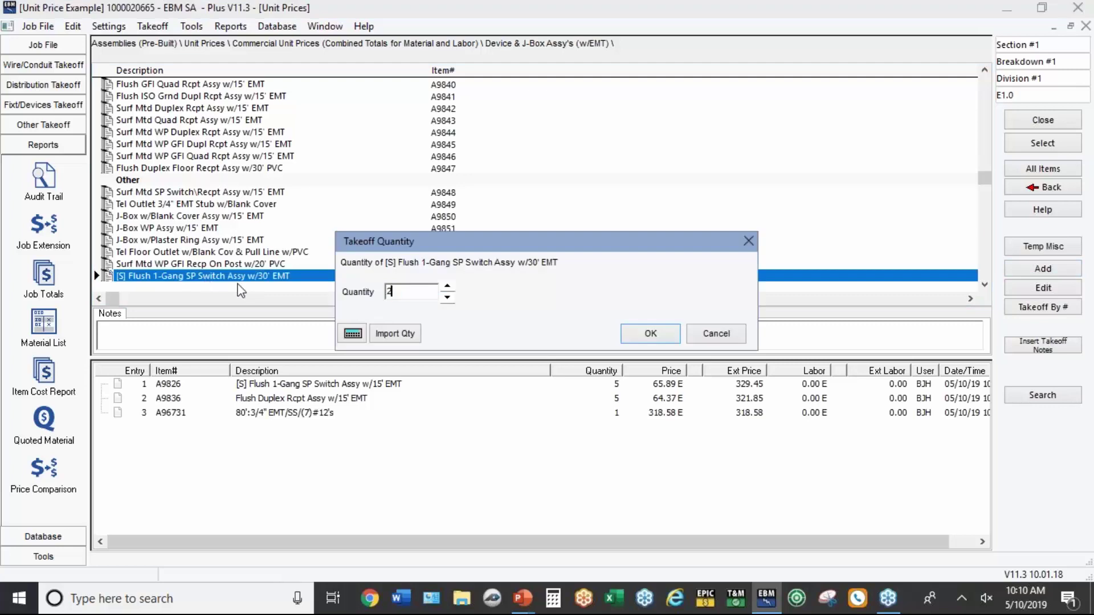
pyautogui.click(649, 336)
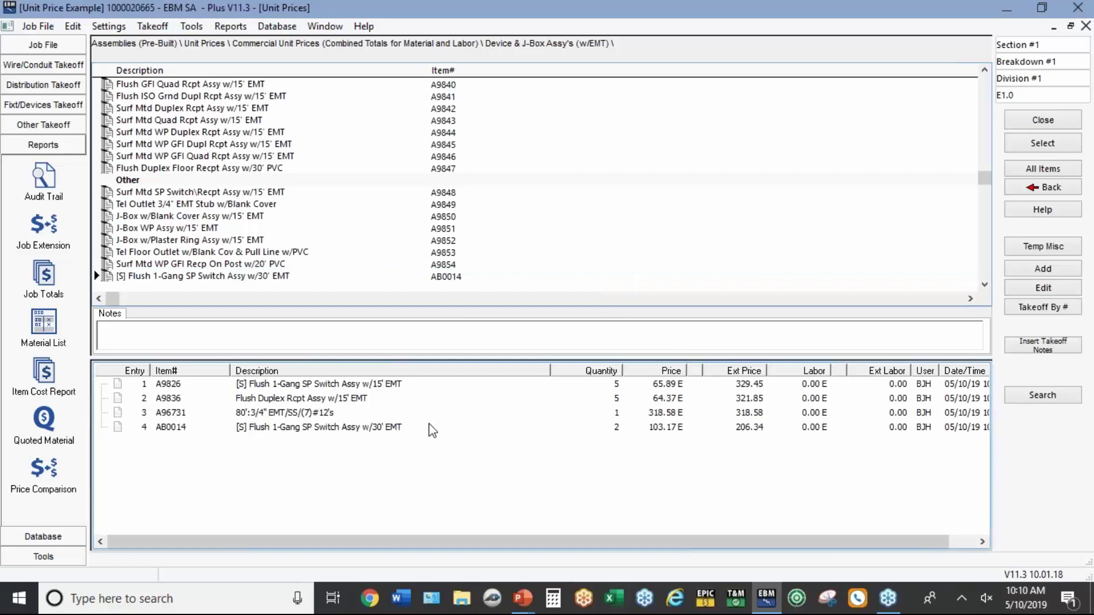
pyautogui.click(59, 226)
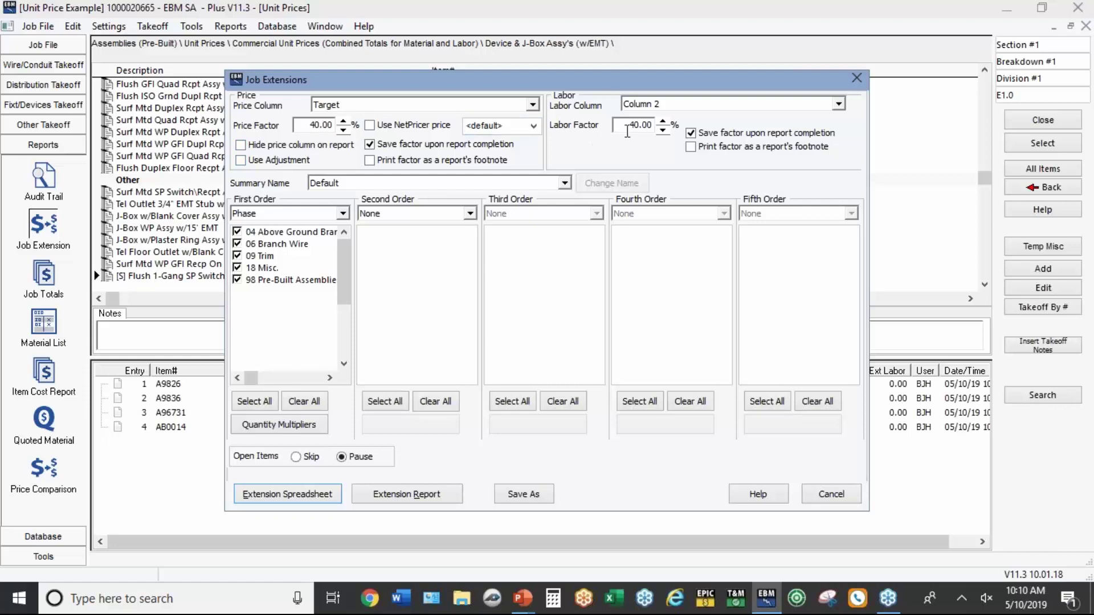
# - Check the extension spreadsheet totalling 1,646.74 with AB0014 under 18 Misc, then return to Unit Prices takeoff
pyautogui.click(308, 495)
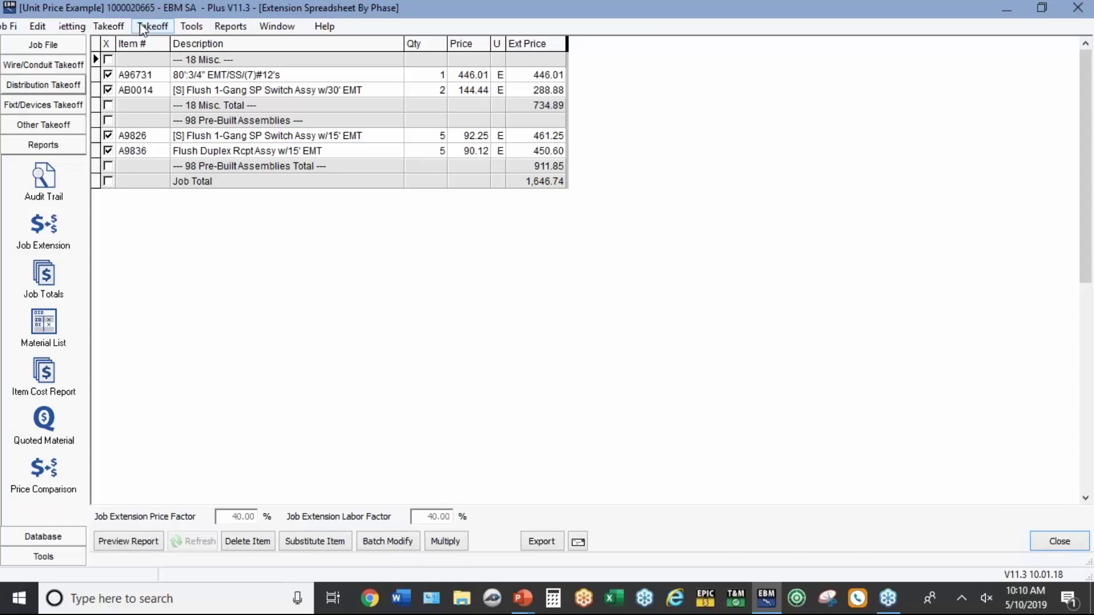
pyautogui.click(142, 27)
pyautogui.click(163, 485)
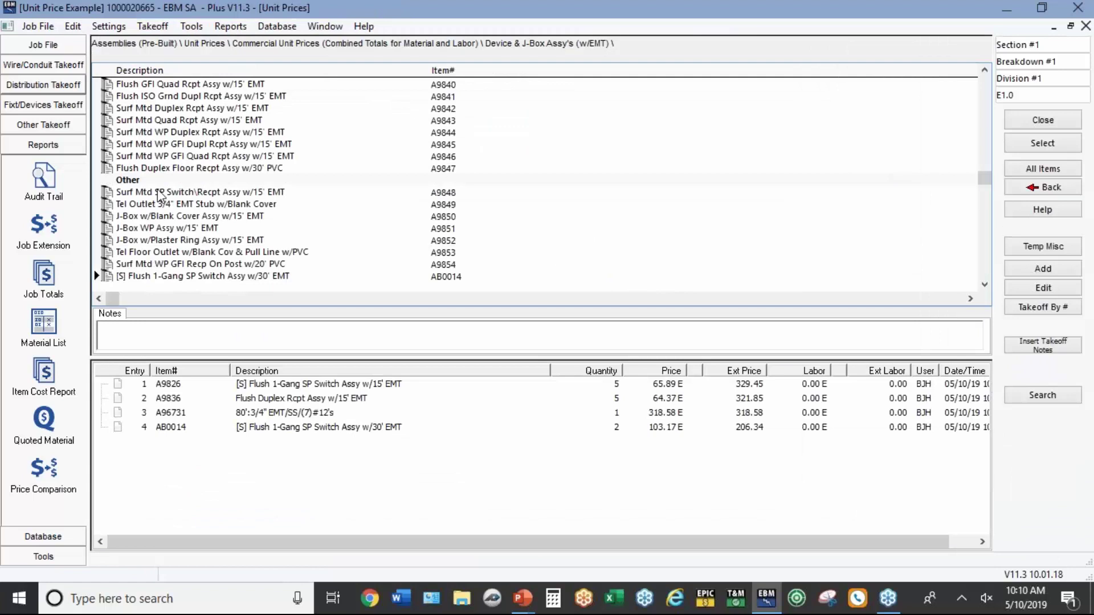
# - Open the surface mount switch assembly for editing, then cancel and discard the changes
pyautogui.rightClick(161, 196)
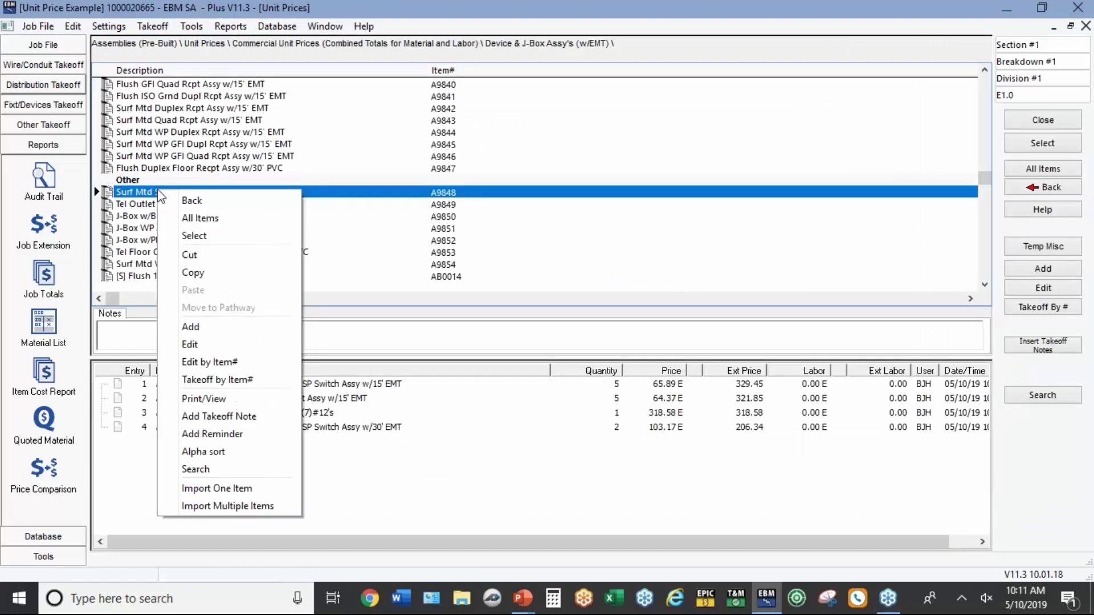
pyautogui.click(194, 345)
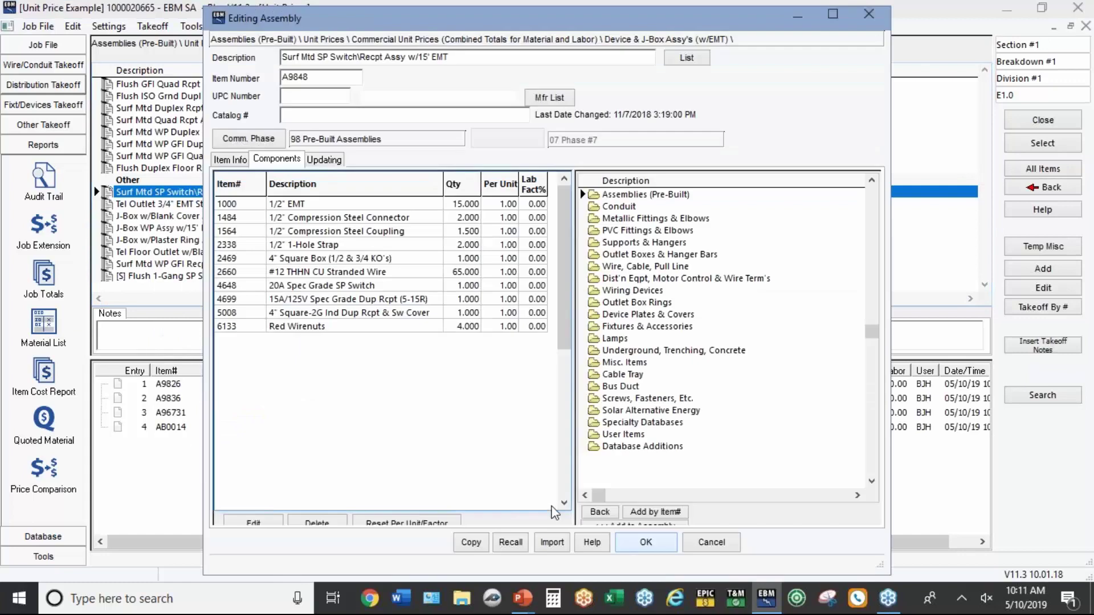
pyautogui.click(684, 543)
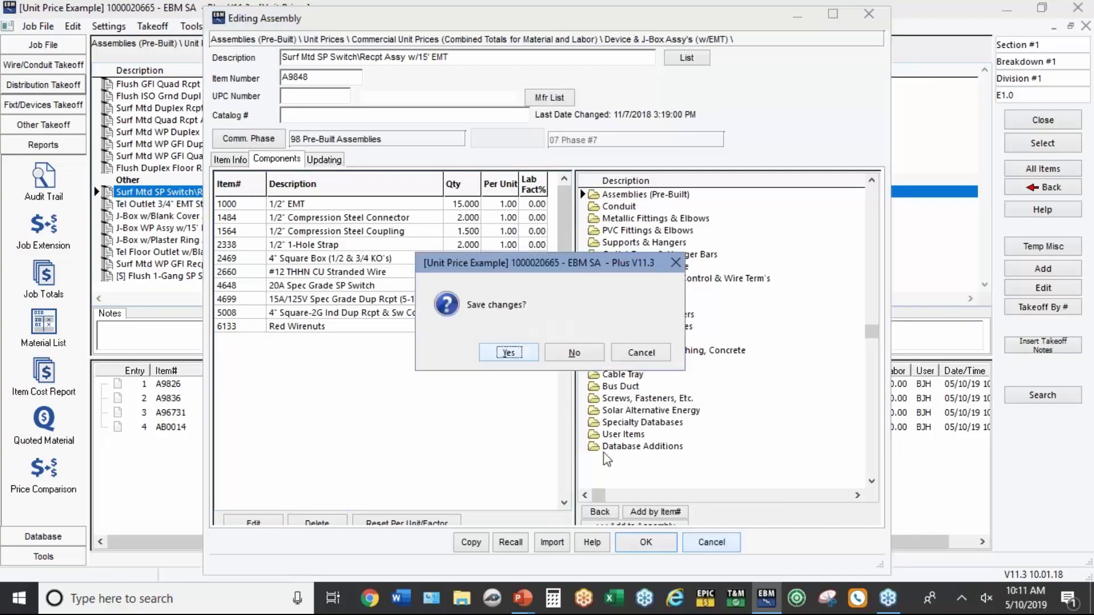
pyautogui.click(552, 349)
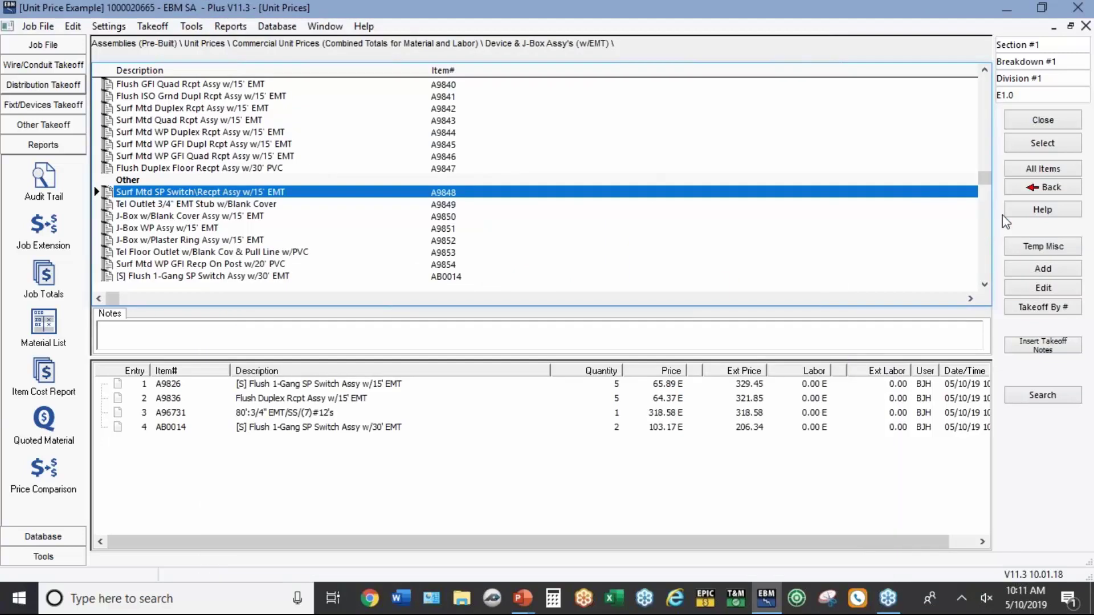
# - Go back up three folders and open Common Assy's > Comm Device & J-Box Assy's (w/MC), selecting A5029
pyautogui.click(1025, 187)
pyautogui.click(1010, 192)
pyautogui.click(1007, 190)
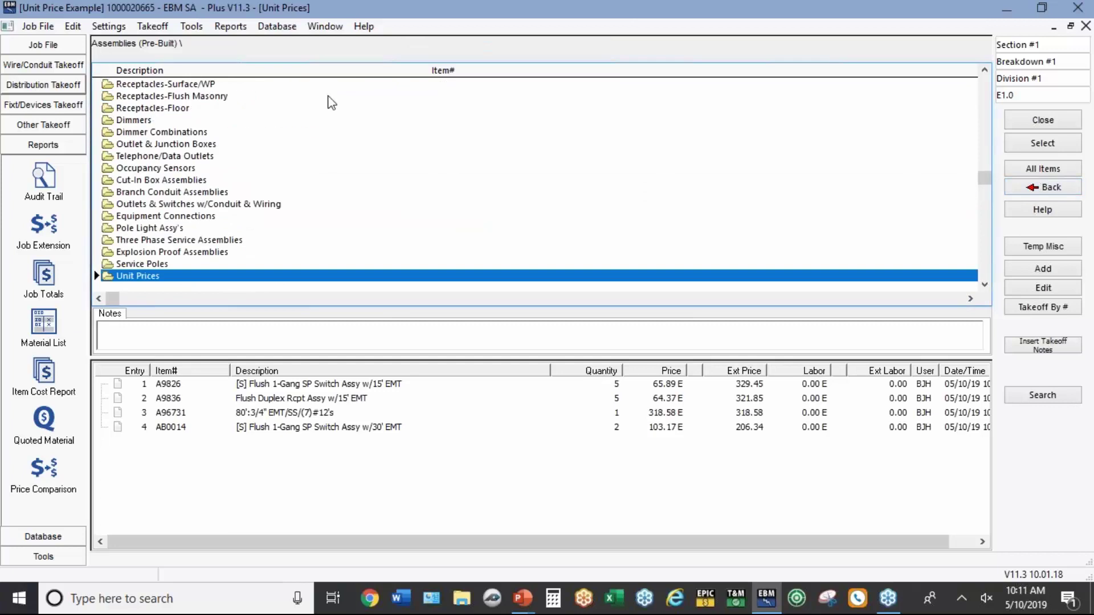
pyautogui.scroll(2, 224, 146)
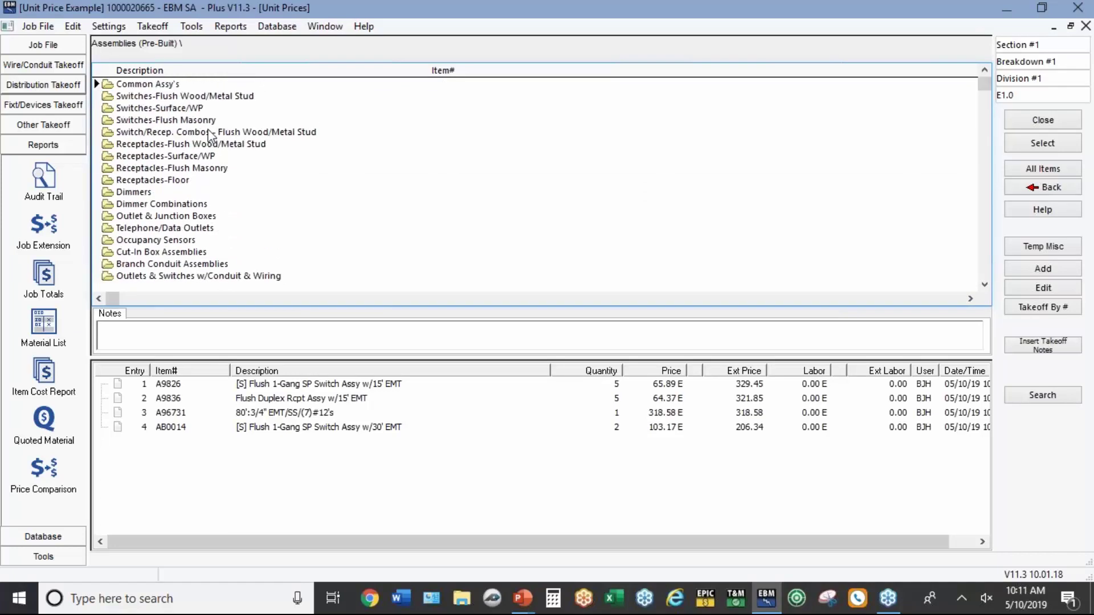
pyautogui.doubleClick(160, 85)
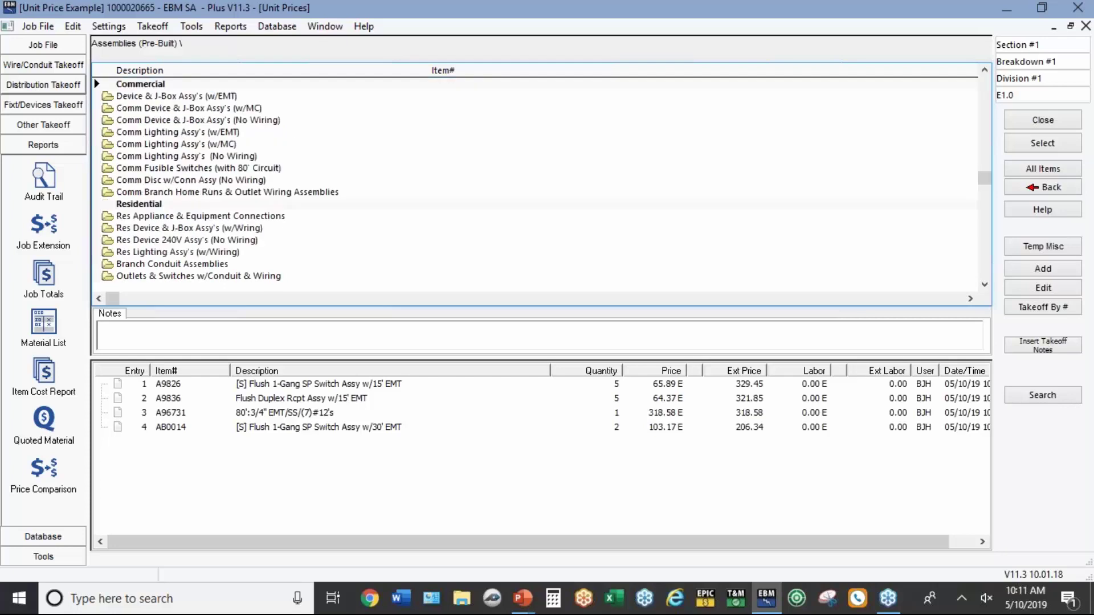
pyautogui.doubleClick(169, 109)
pyautogui.click(170, 94)
# - Try A5029 as a summed unit price in Item Info, toggling Sum off and on, then cancel the editor
pyautogui.rightClick(169, 93)
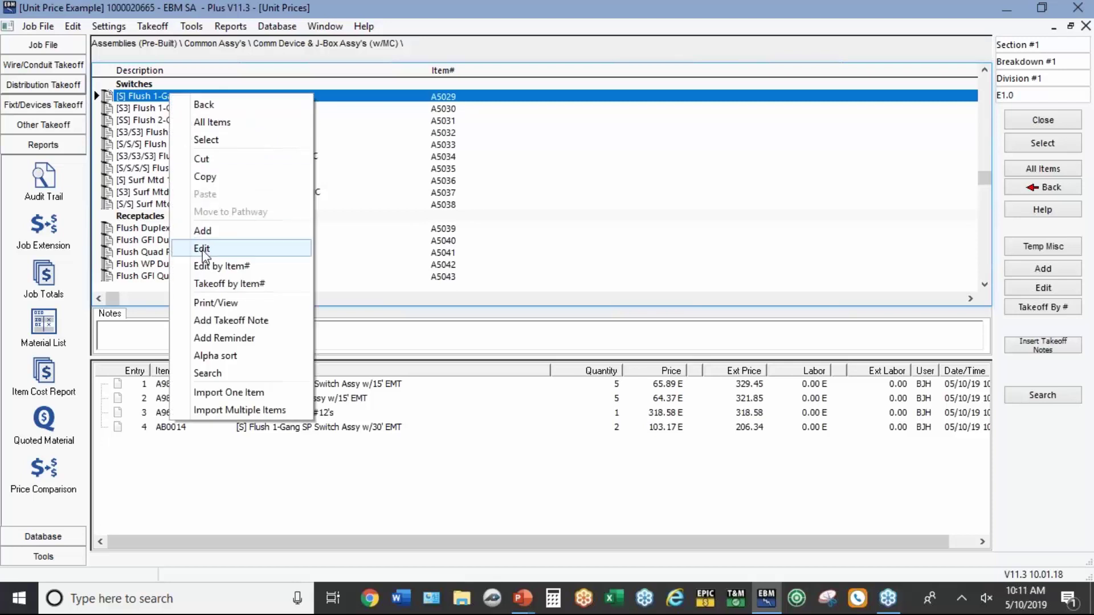
pyautogui.click(203, 249)
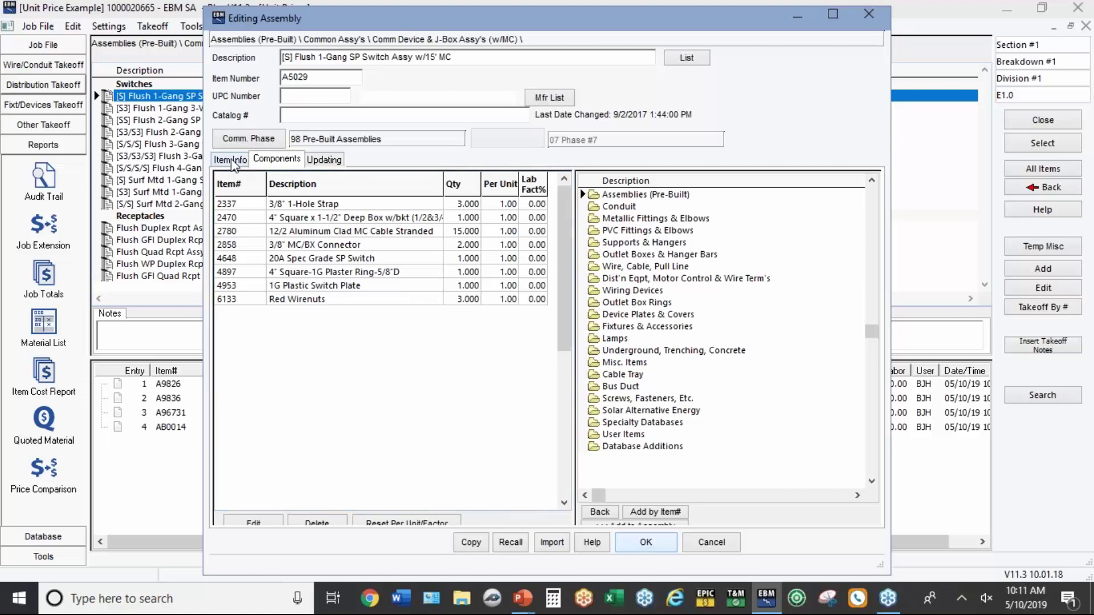
pyautogui.click(233, 161)
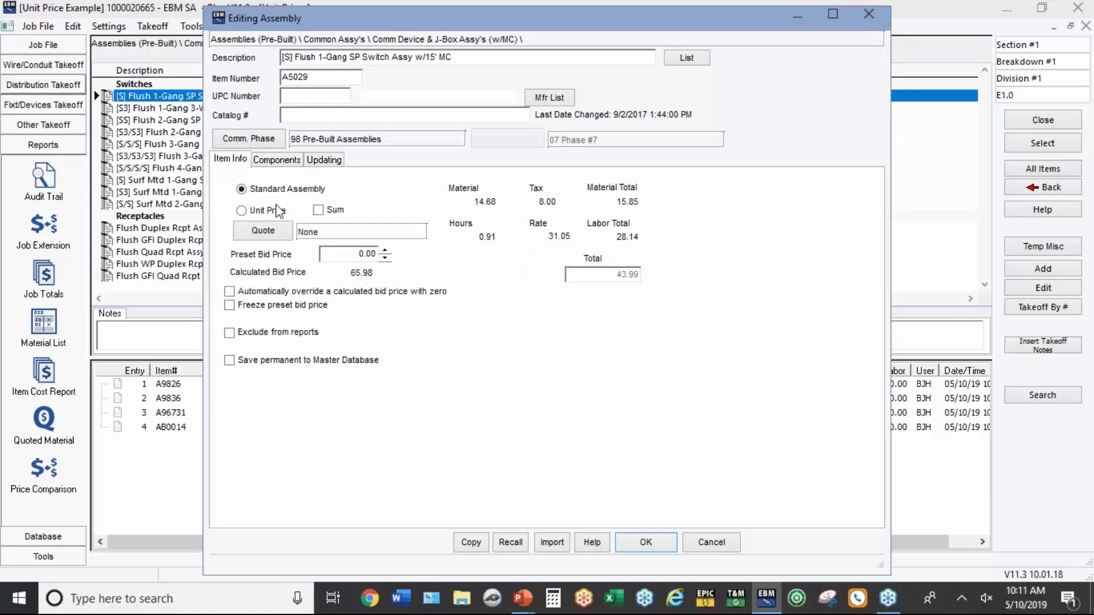
pyautogui.click(320, 214)
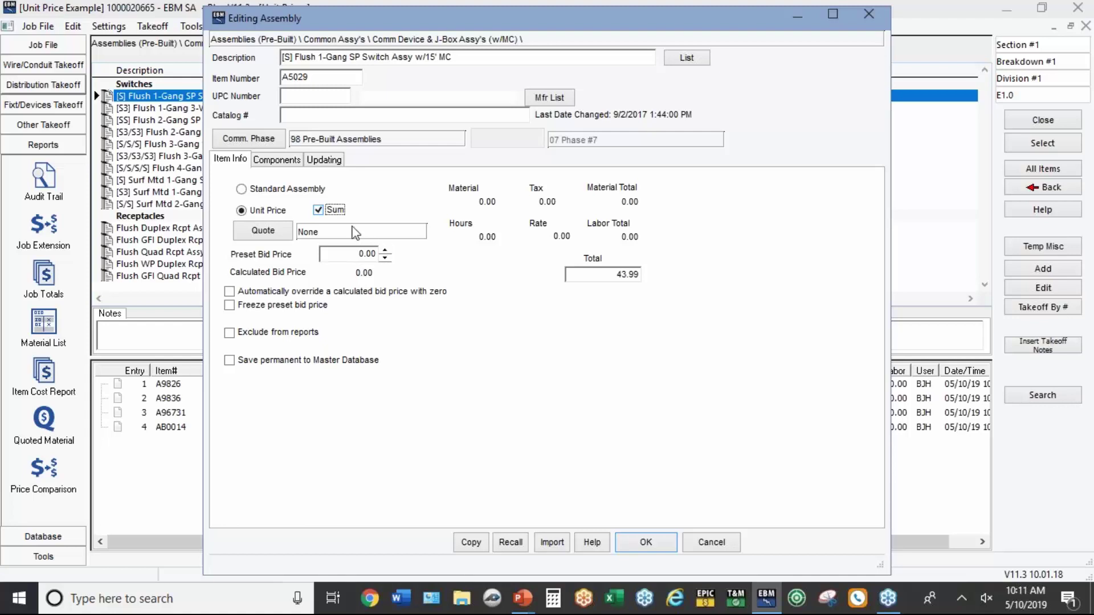
pyautogui.click(319, 210)
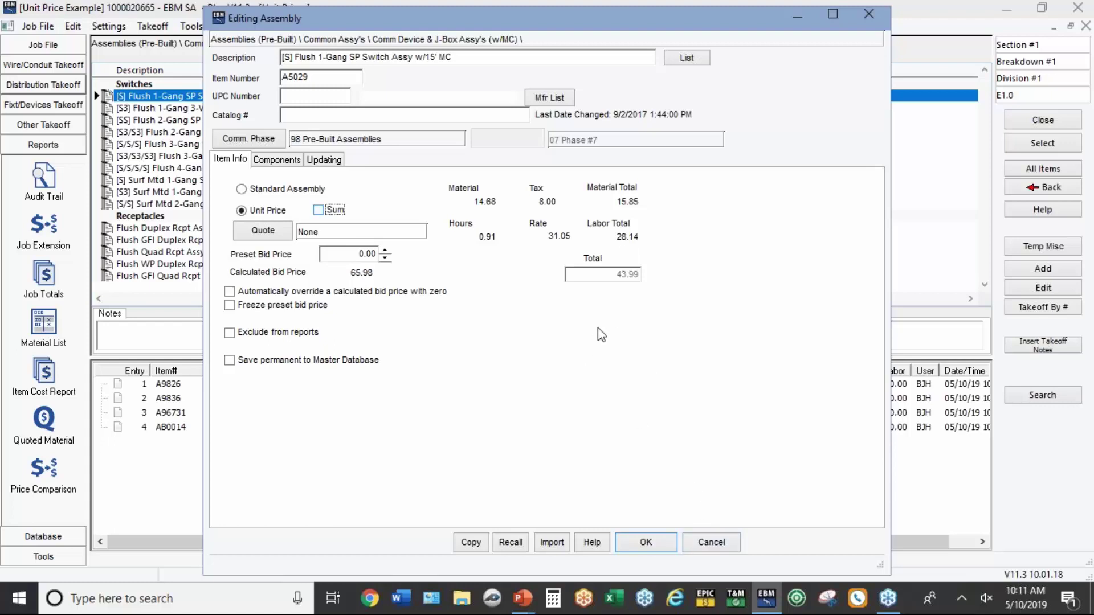
pyautogui.click(318, 210)
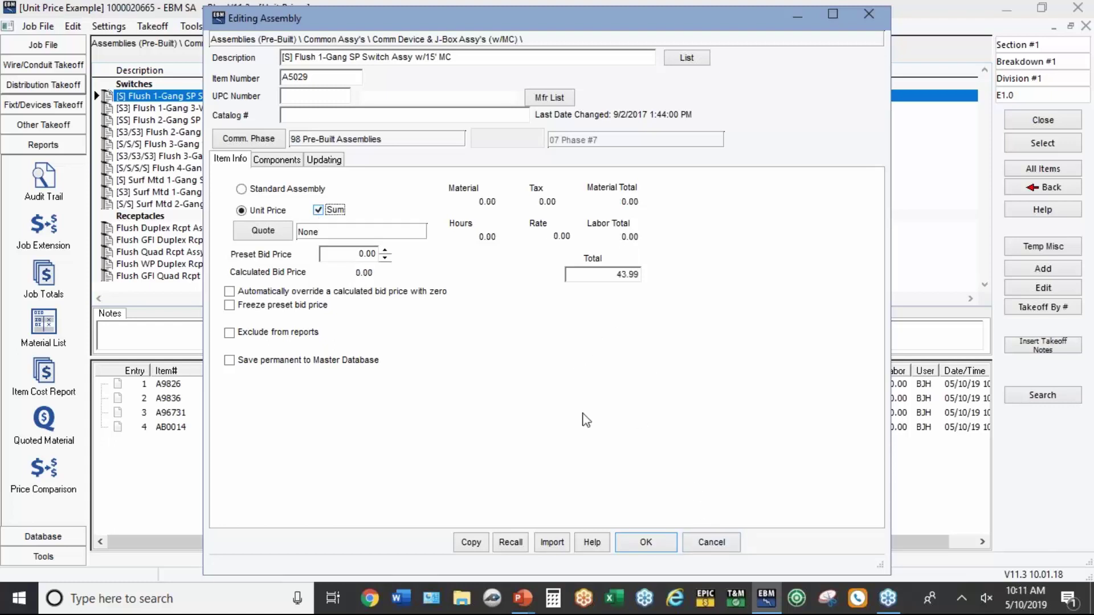
pyautogui.click(709, 544)
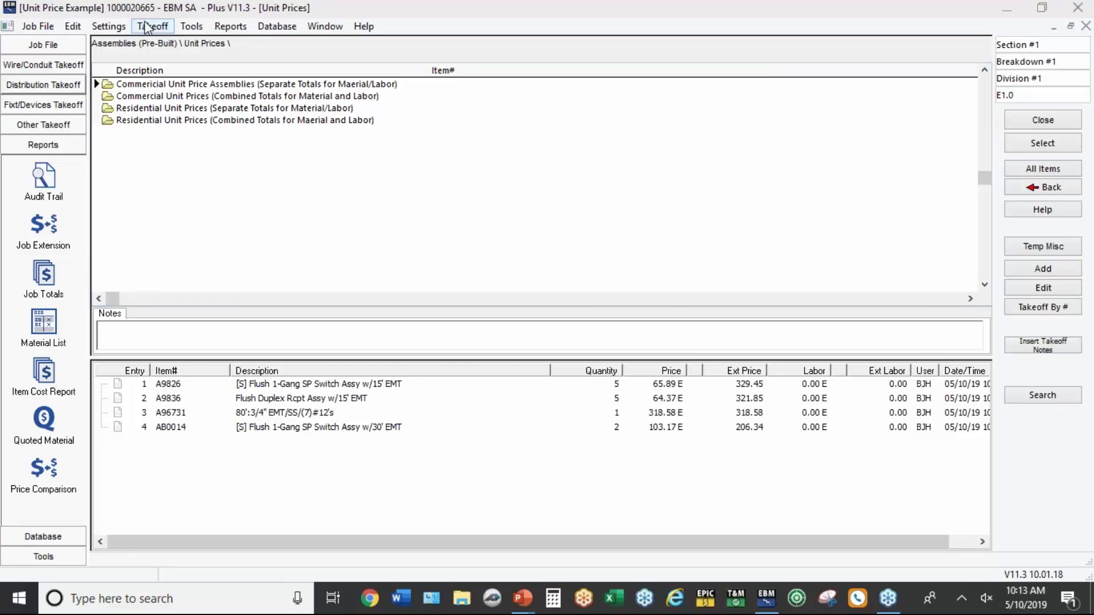
# - In Default Settings > Takeoff Menus, rename the third unused menu entry to 'Unit Prices 2'
pyautogui.click(120, 28)
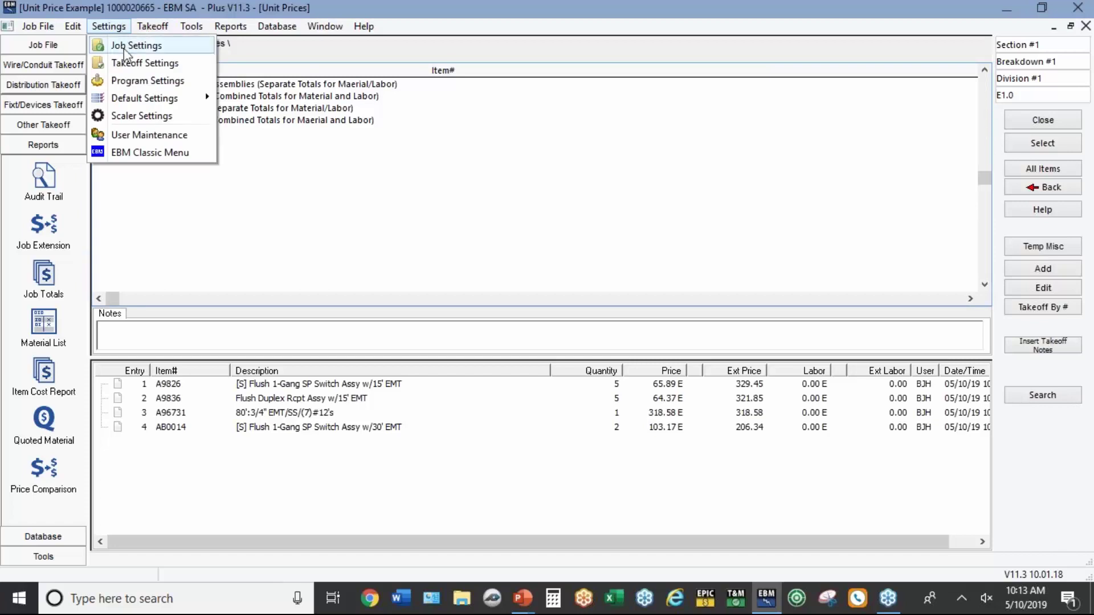
pyautogui.moveTo(134, 100)
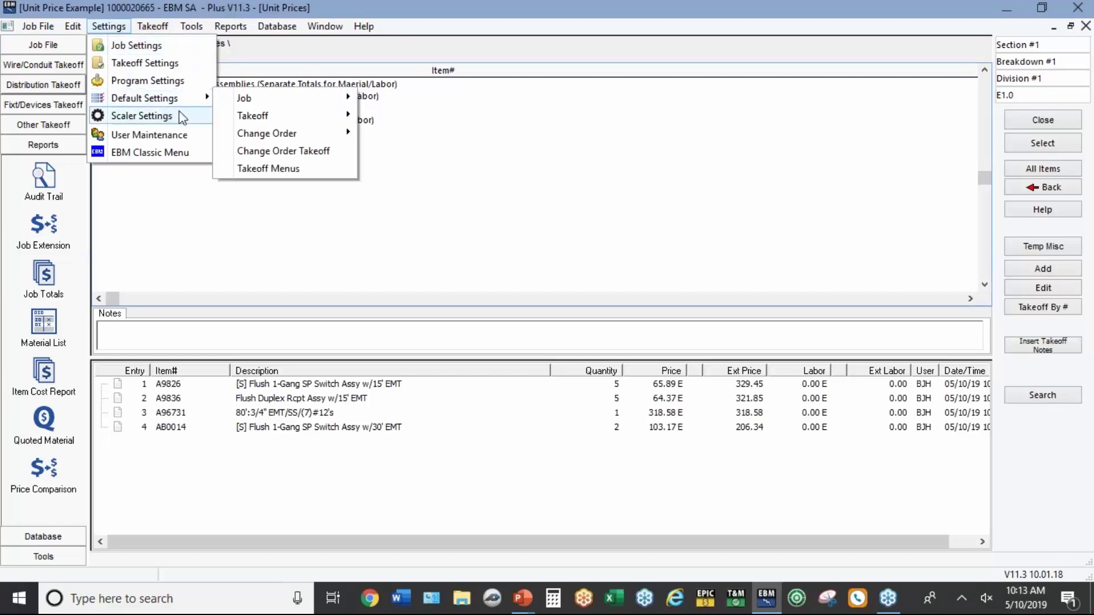
pyautogui.moveTo(255, 118)
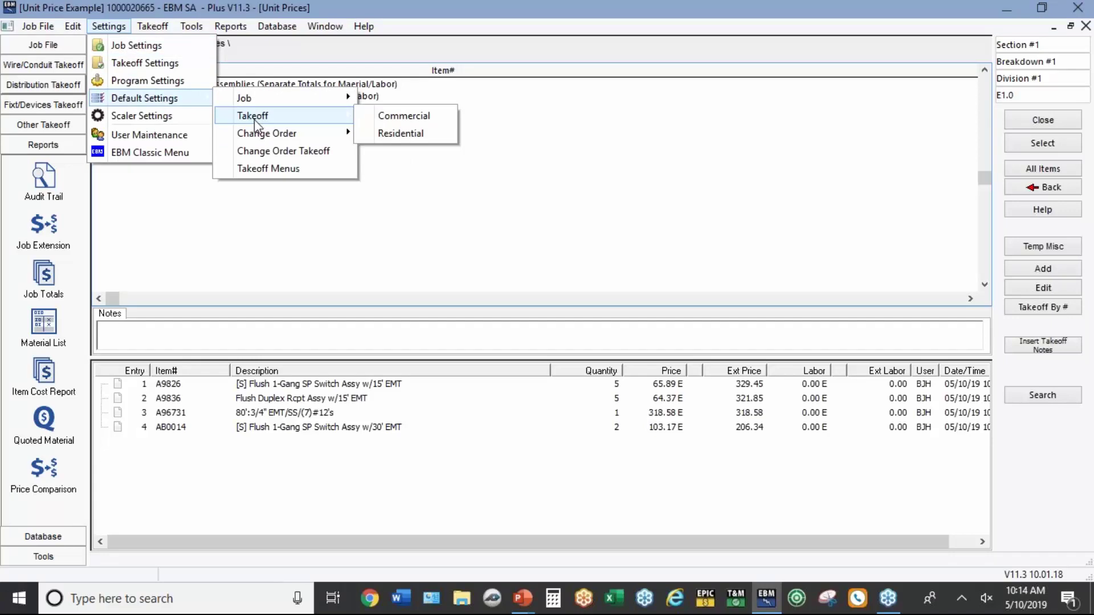
pyautogui.click(254, 170)
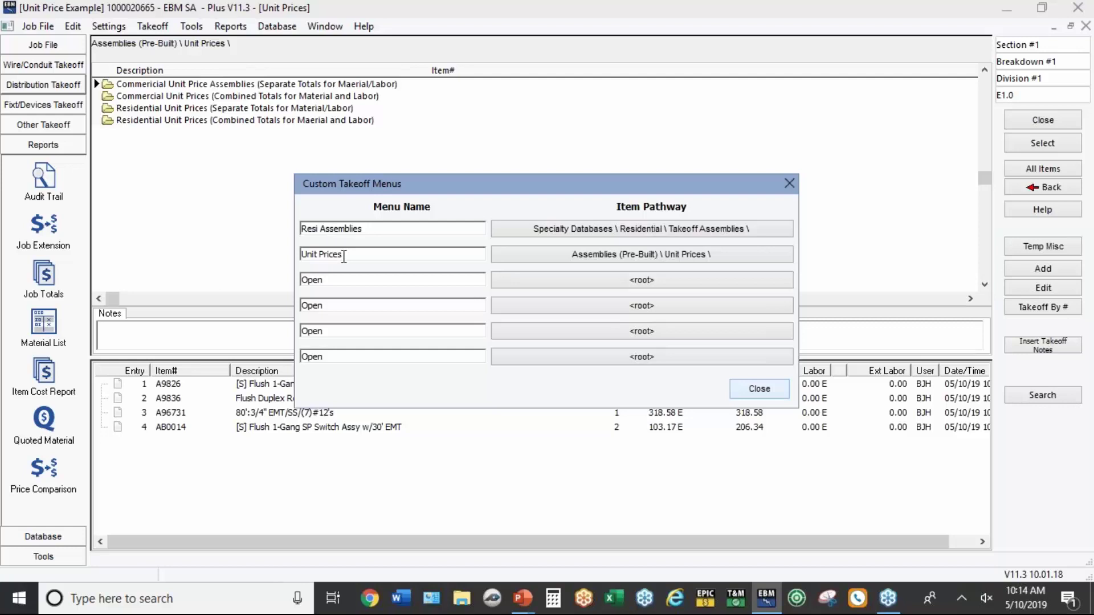
pyautogui.doubleClick(324, 280)
pyautogui.write('Unit Prices ')
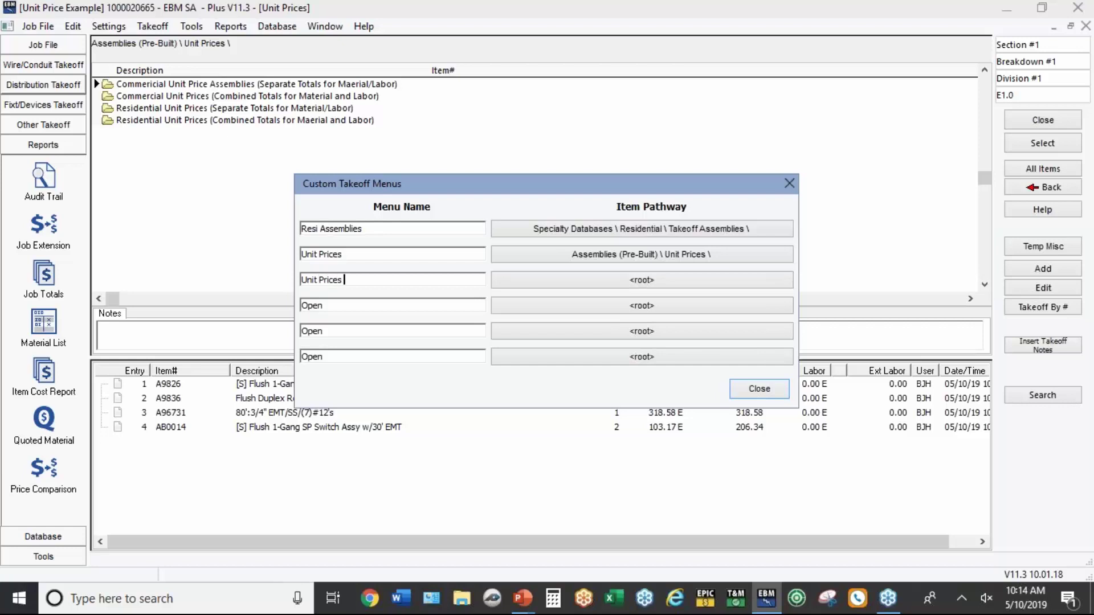
pyautogui.write('2')
# - Set the Unit Prices 2 pathway to Assemblies (Pre-Built) \ Unit Prices
pyautogui.click(644, 279)
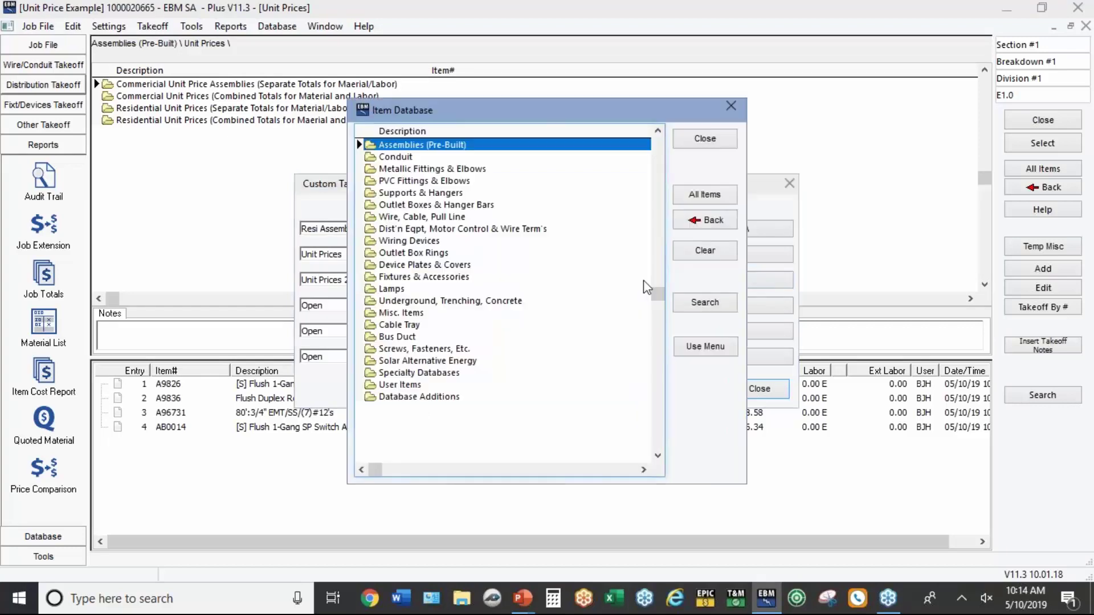
pyautogui.doubleClick(426, 146)
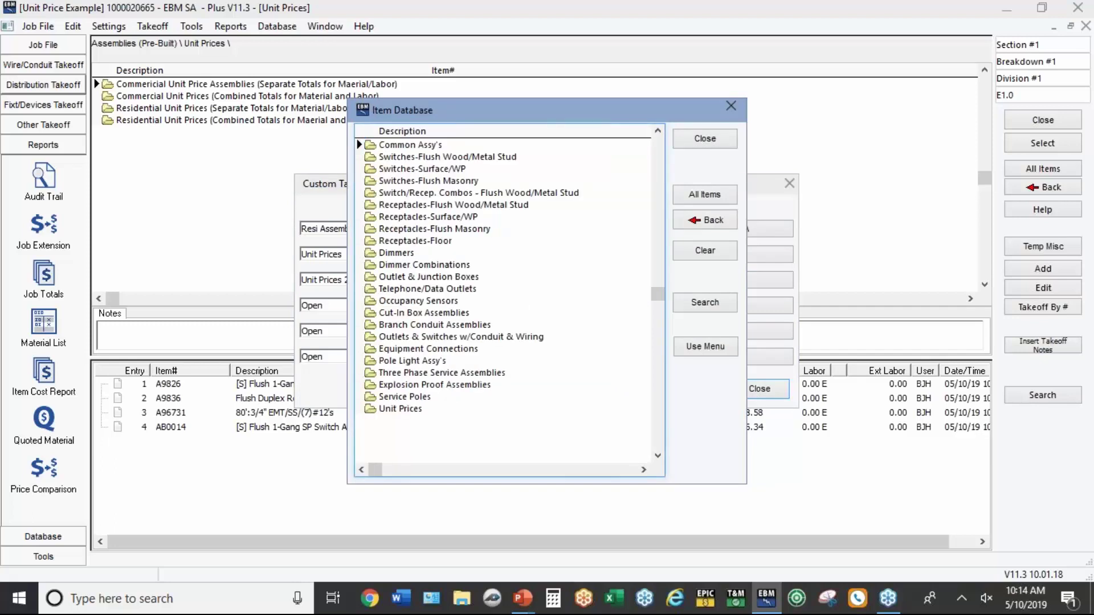
pyautogui.doubleClick(398, 410)
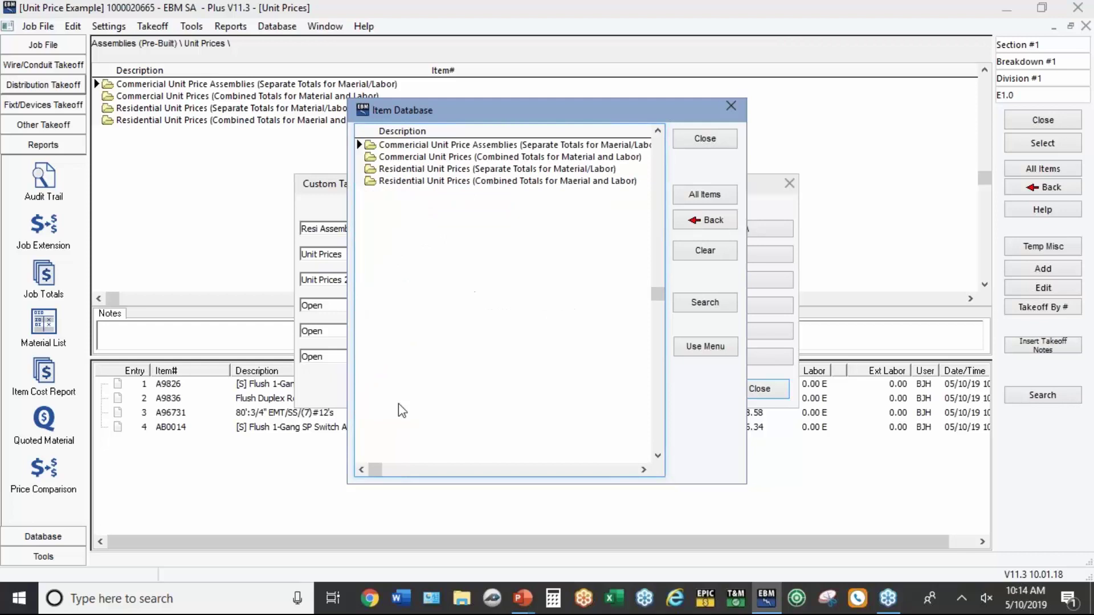
pyautogui.click(699, 347)
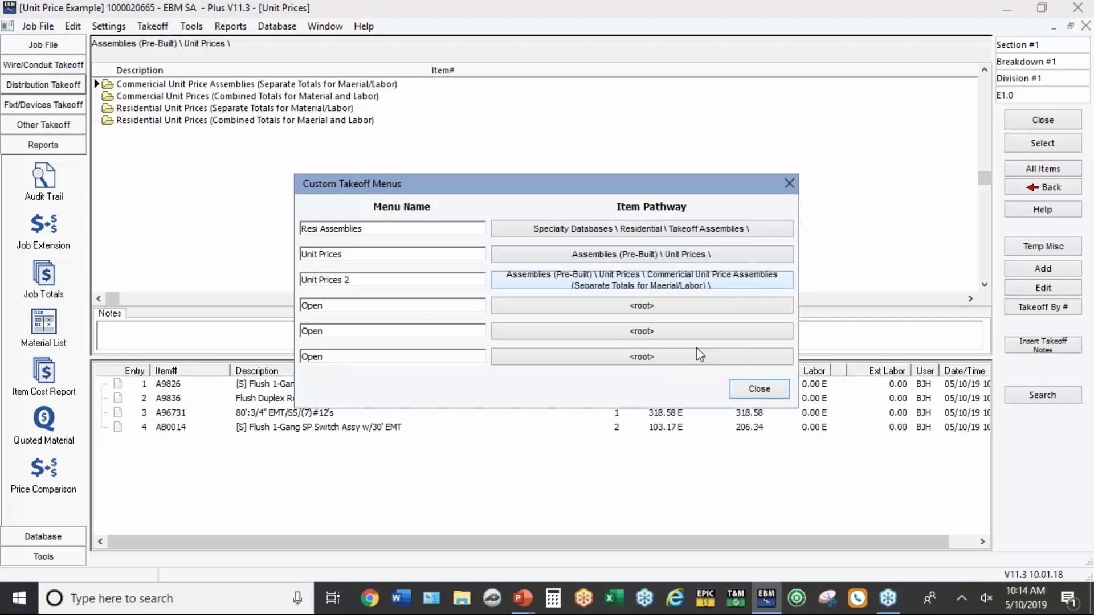
pyautogui.click(633, 279)
pyautogui.doubleClick(450, 147)
pyautogui.click(407, 409)
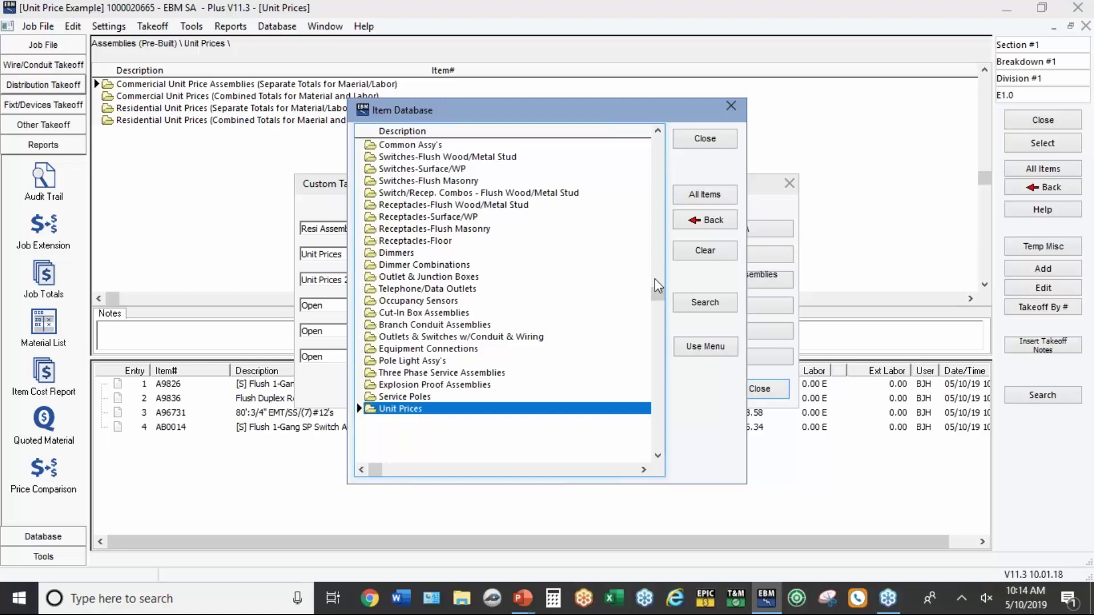
pyautogui.click(695, 346)
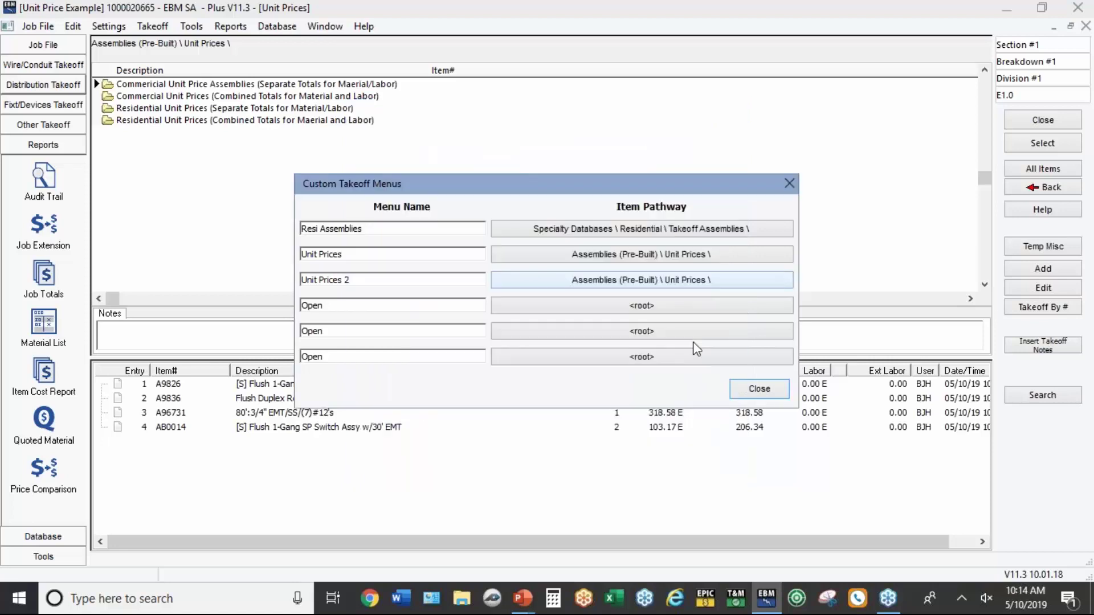
# - Close the takeoff menu setup and open the new Unit Prices 2 takeoff
pyautogui.click(746, 389)
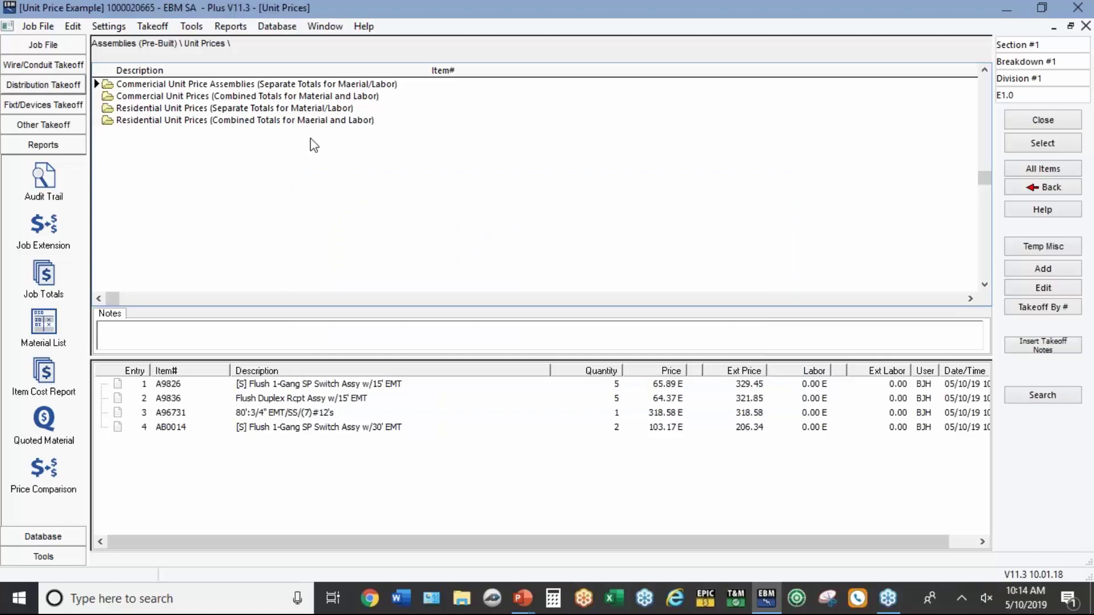
pyautogui.click(153, 26)
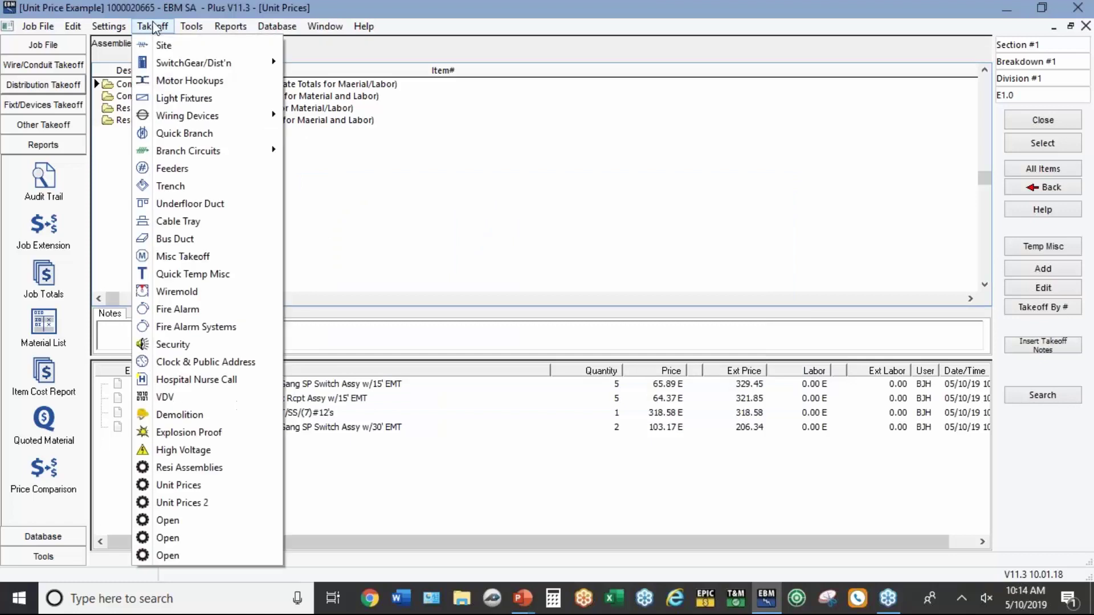
pyautogui.click(184, 503)
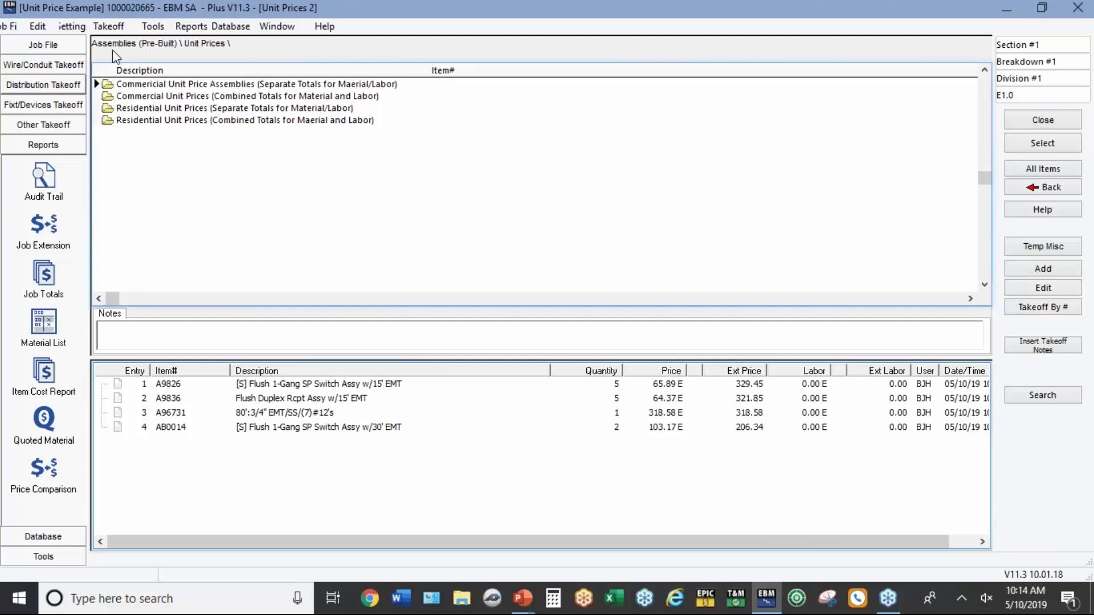
# - Open the Settings menu from the Unit Prices 2 takeoff
pyautogui.click(109, 26)
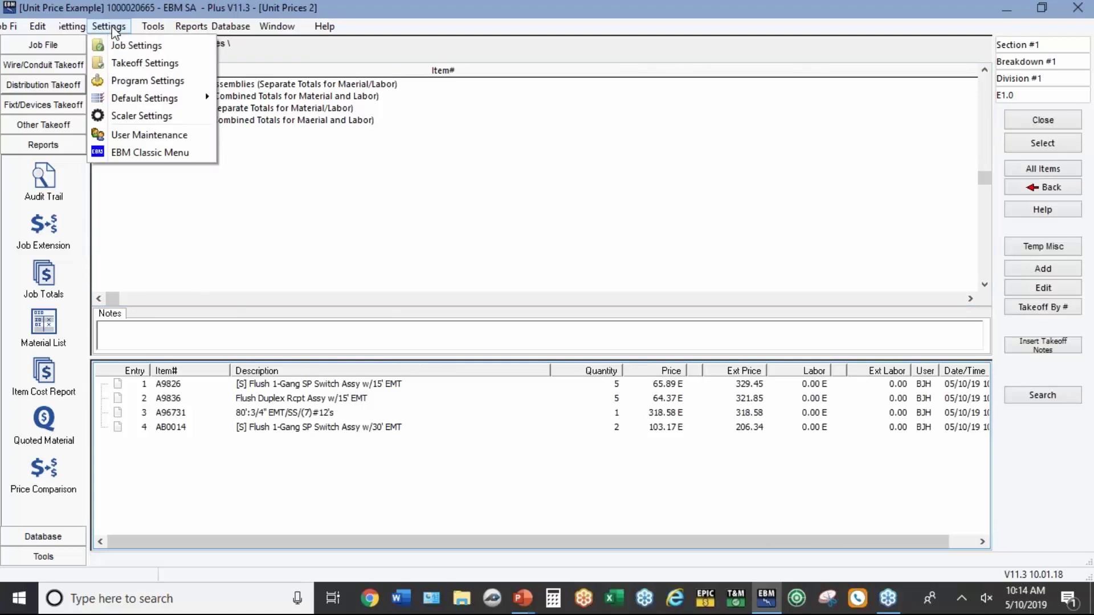